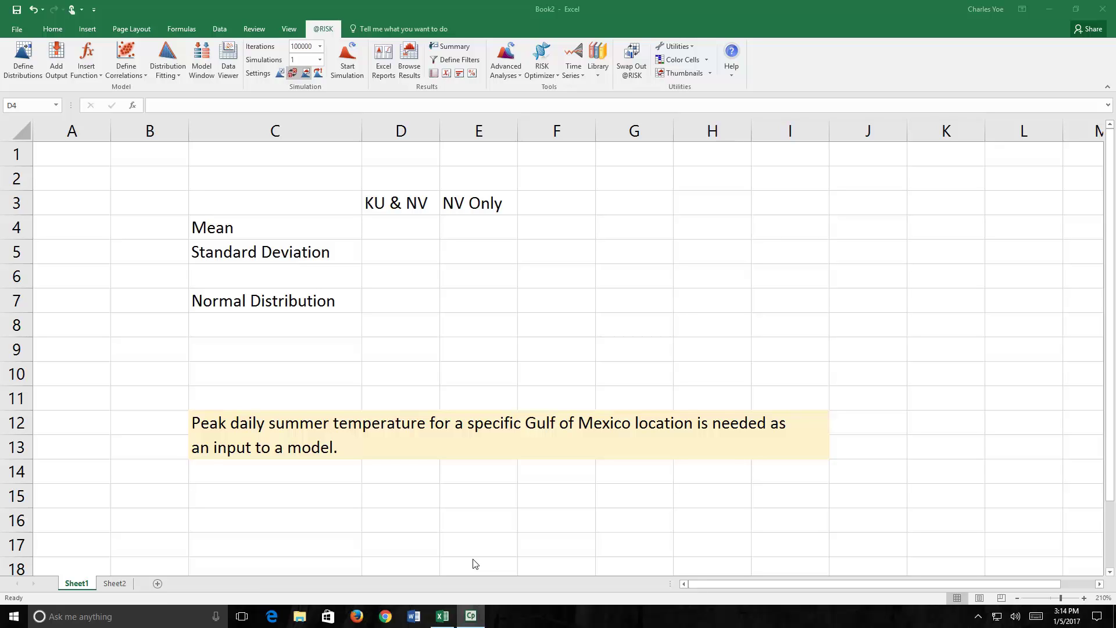
# Try a Normal distribution in empty cell G4, then discard it without saving
pyautogui.click(624, 229)
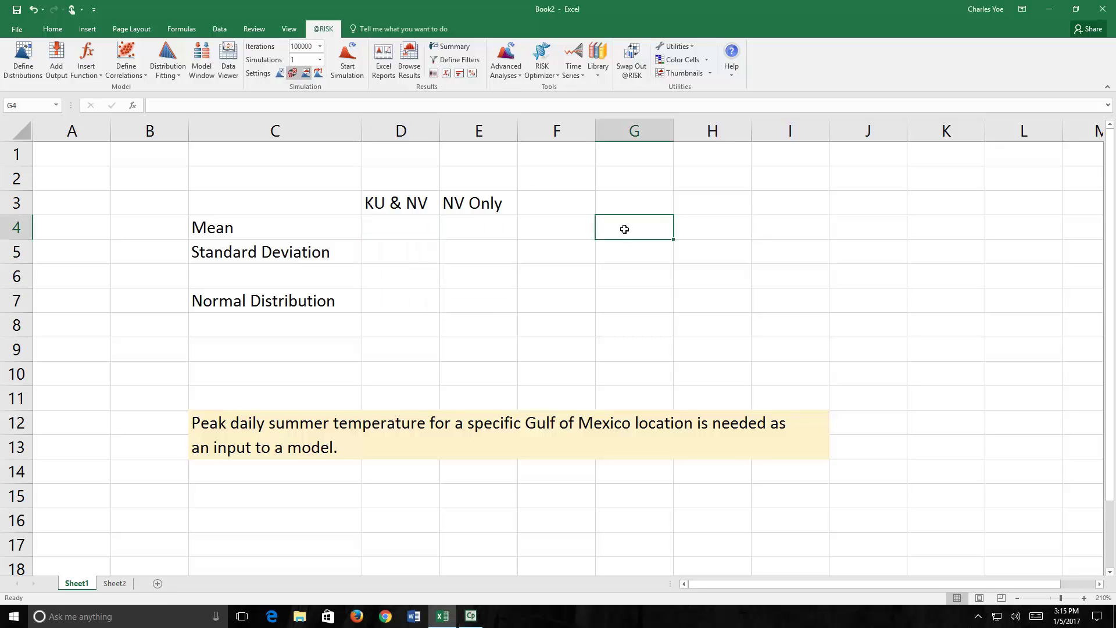
pyautogui.click(21, 61)
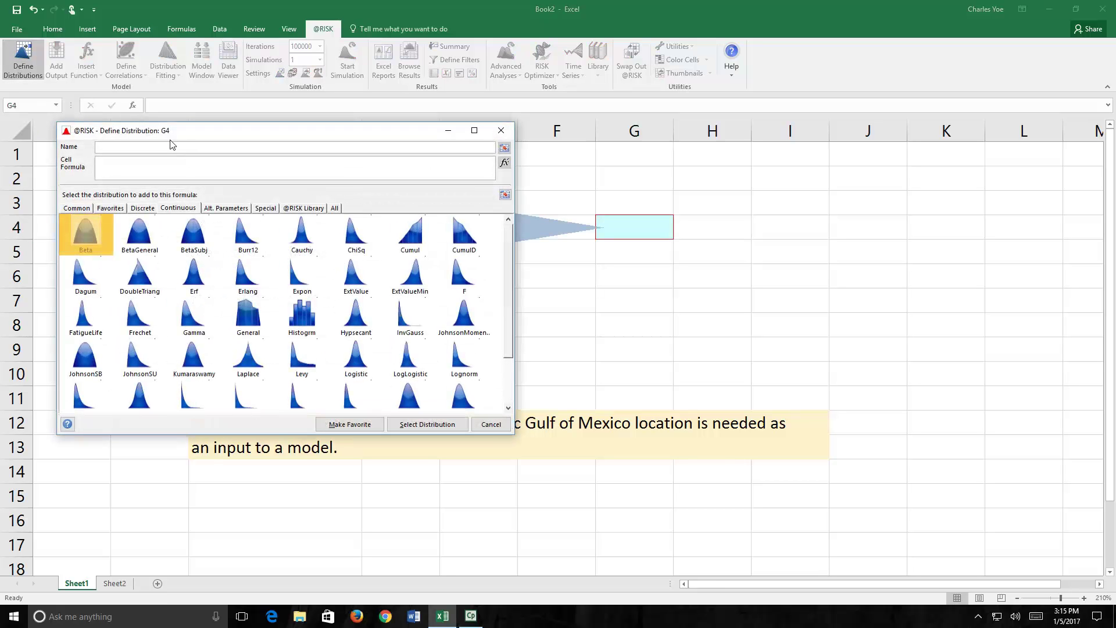
pyautogui.click(178, 208)
pyautogui.moveTo(508, 235); pyautogui.dragTo(507, 279)
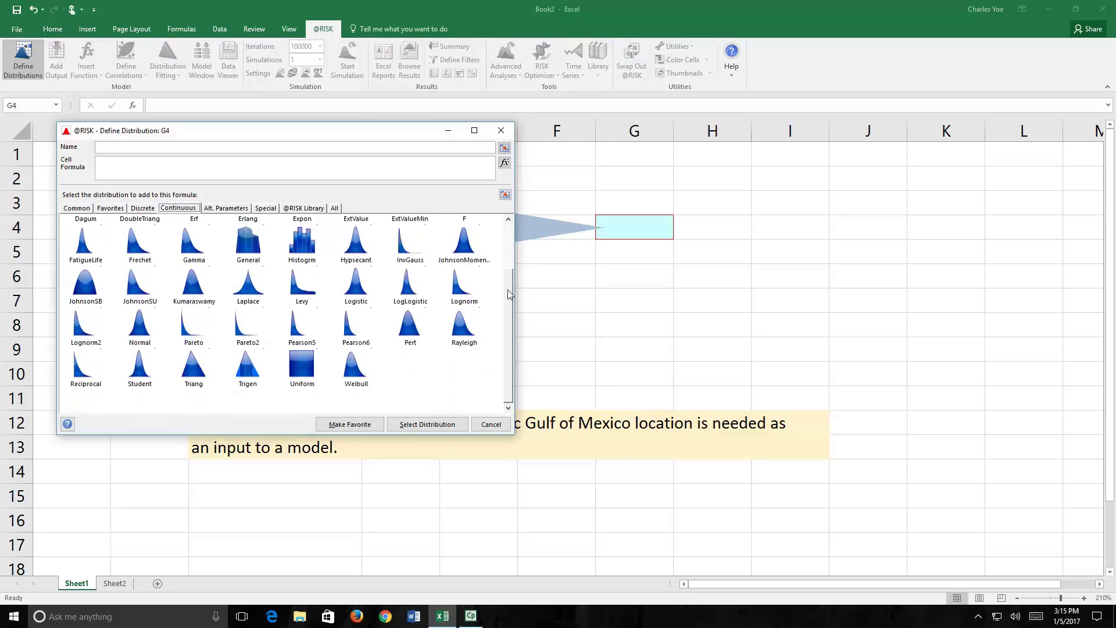
pyautogui.doubleClick(137, 332)
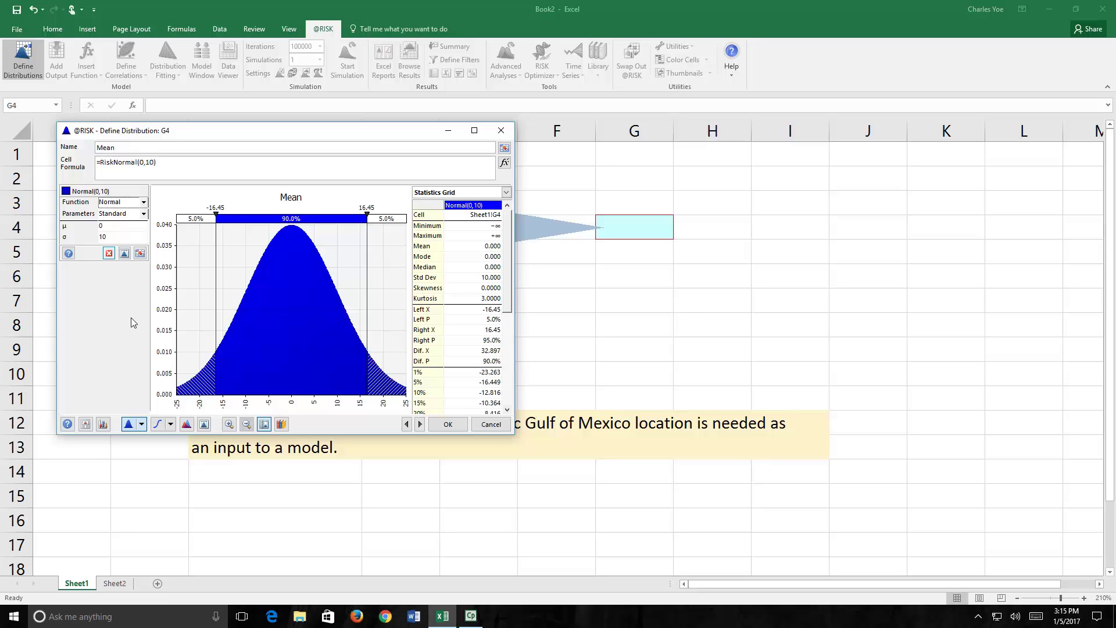
pyautogui.click(99, 226)
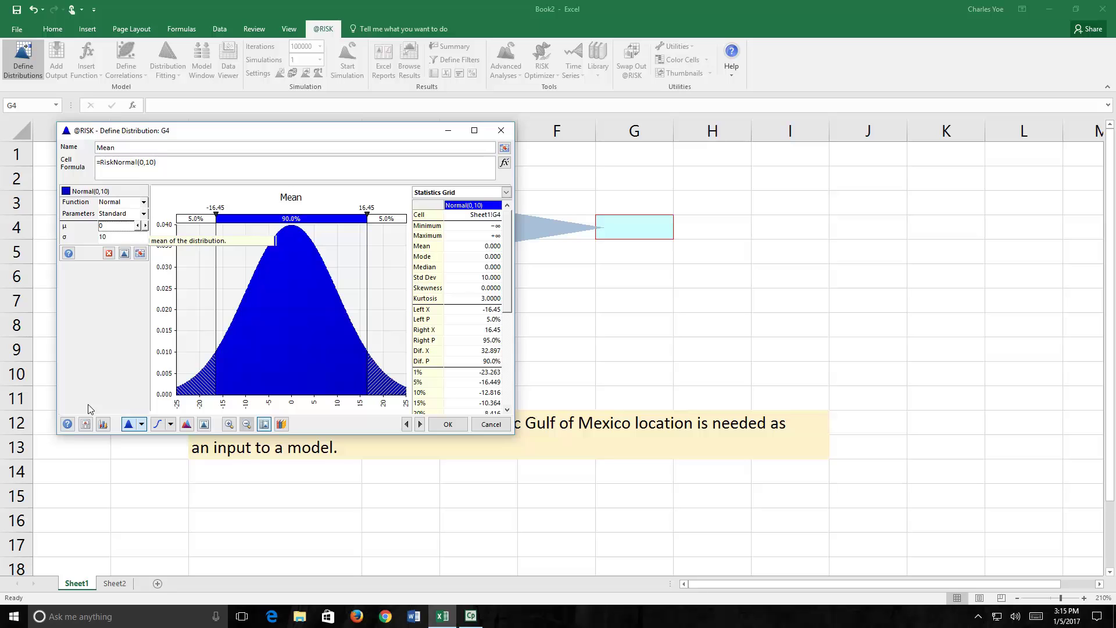
pyautogui.click(84, 239)
pyautogui.press('Escape')
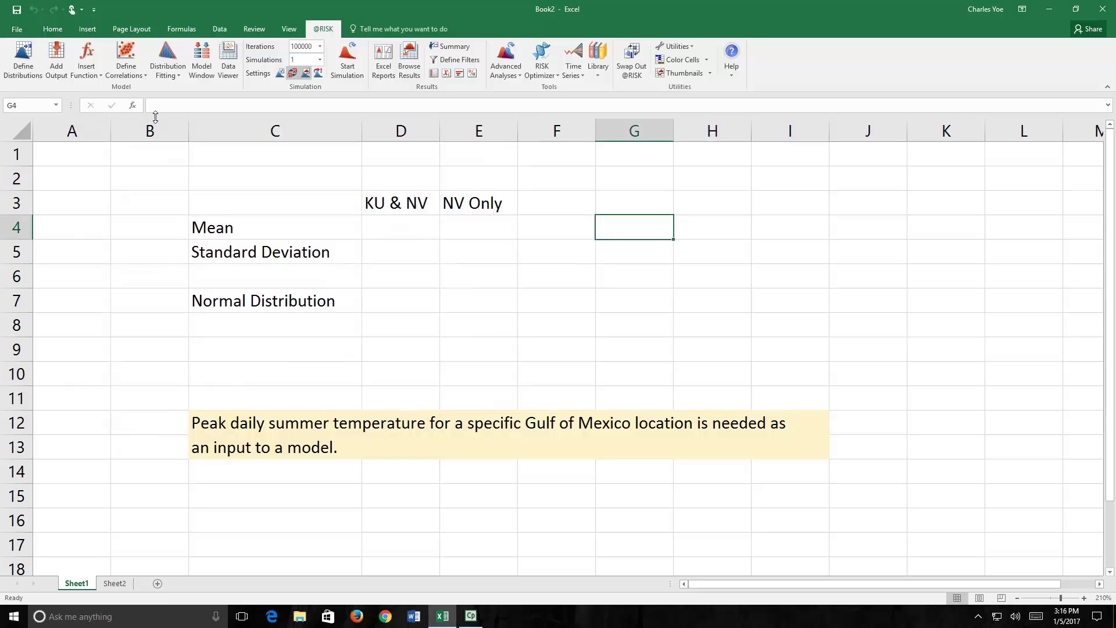
# Apply a Uniform distribution to cell D4 for the KU & NV mean
pyautogui.click(410, 227)
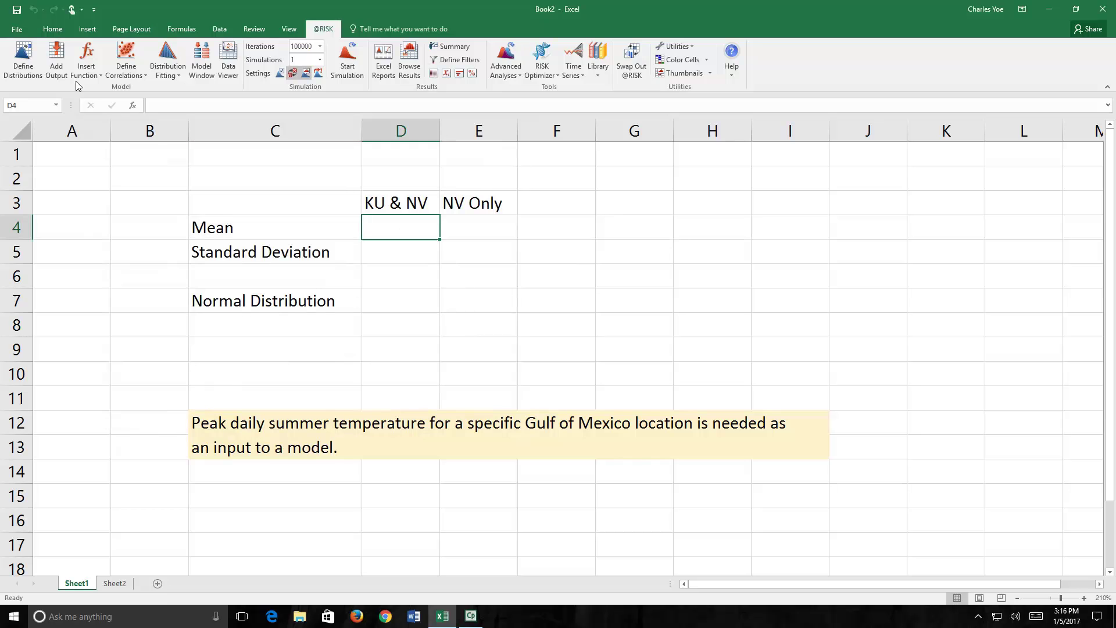
pyautogui.click(23, 63)
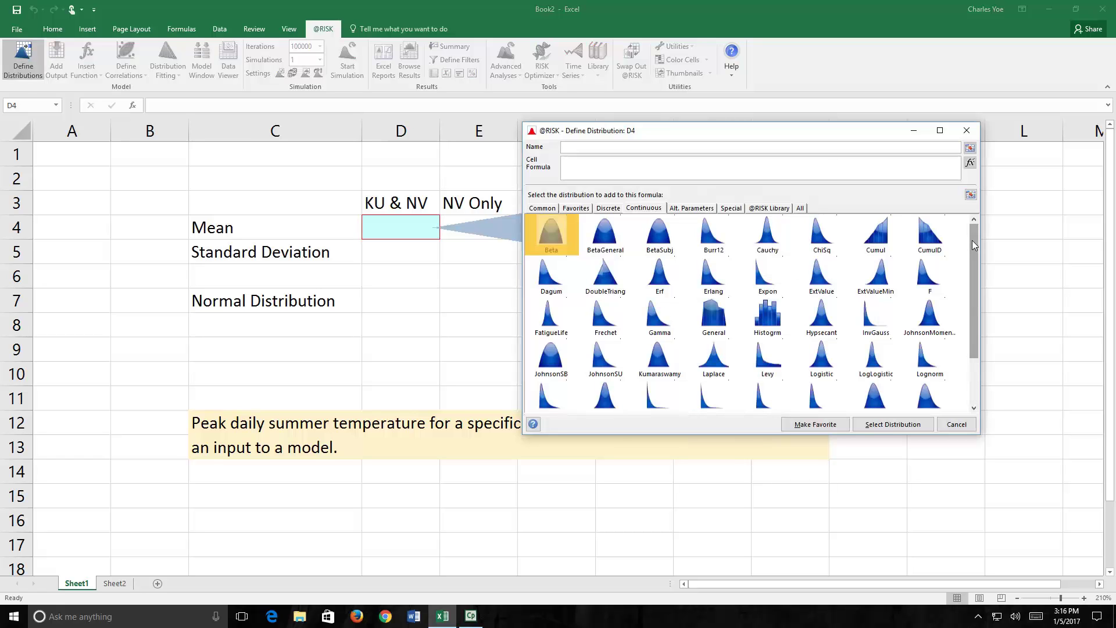
pyautogui.moveTo(971, 242); pyautogui.dragTo(971, 279)
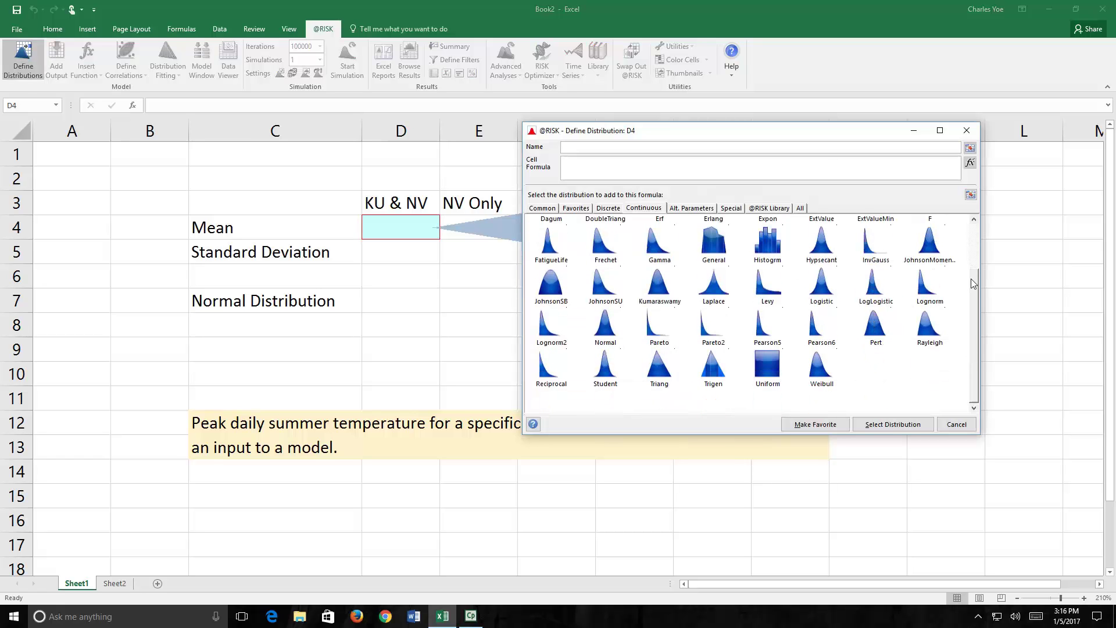
pyautogui.click(772, 369)
pyautogui.doubleClick(772, 365)
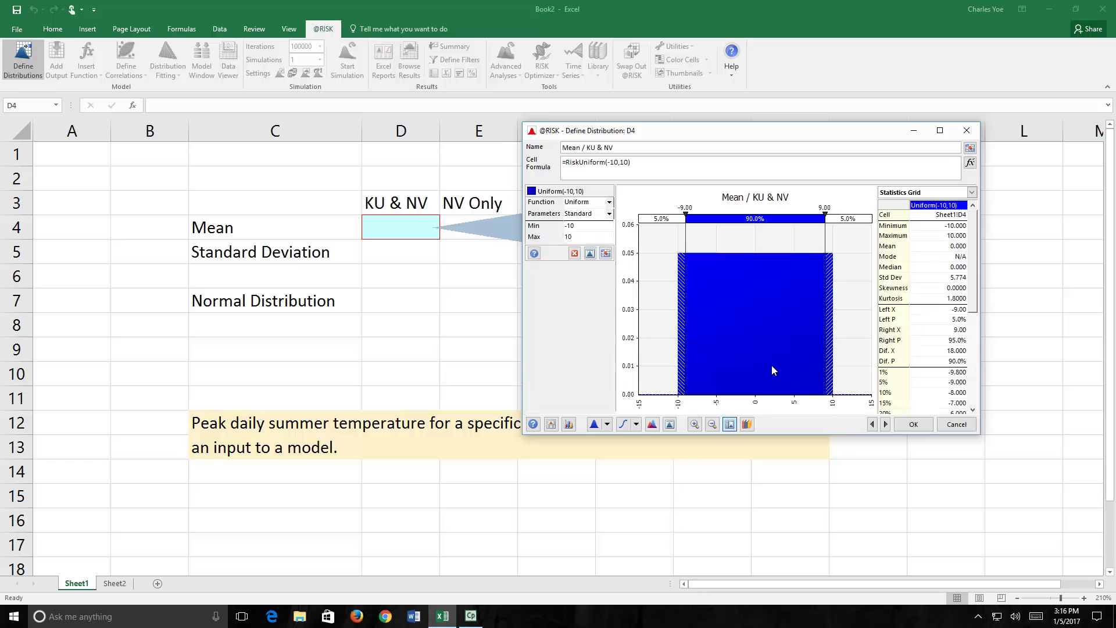
# Set the uniform's minimum to 20 and maximum to 25, confirm it, and select D5
pyautogui.click(576, 227)
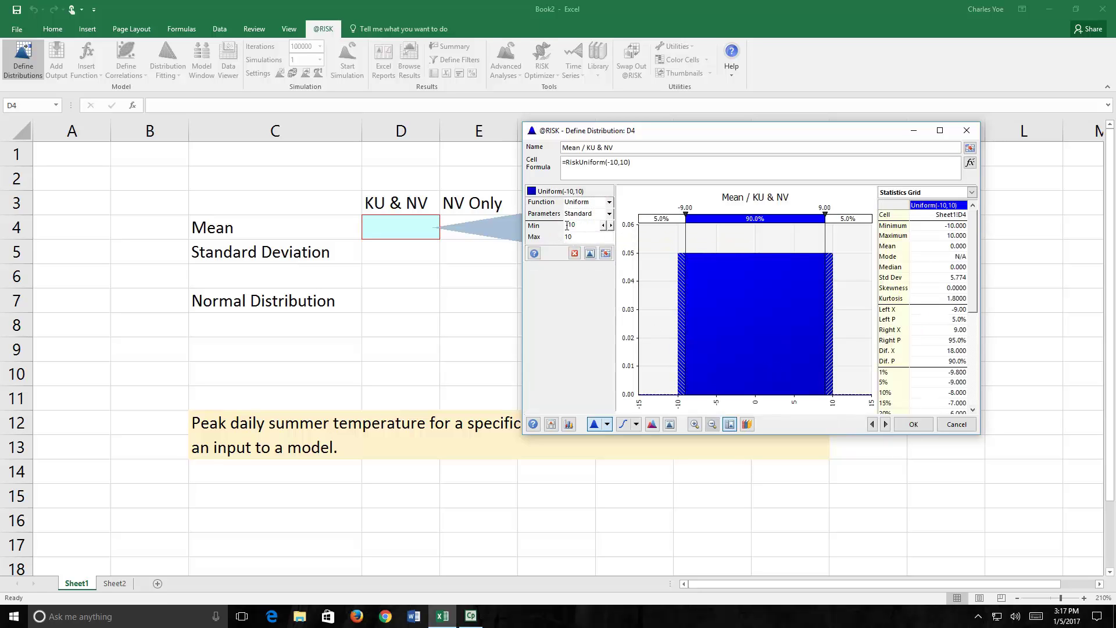
pyautogui.write('20')
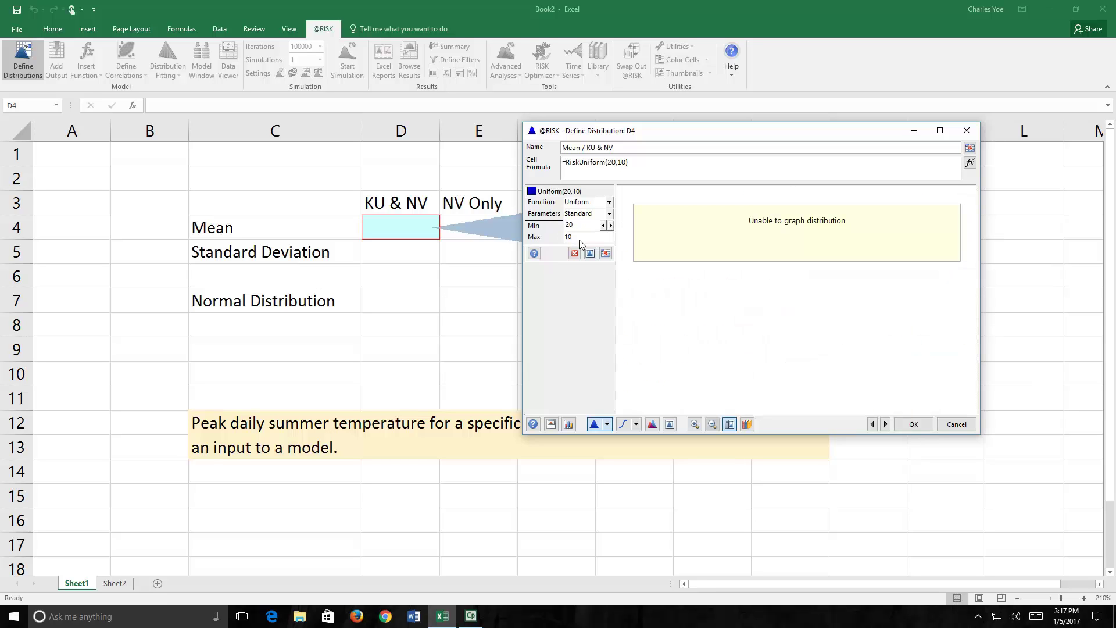
pyautogui.click(571, 236)
pyautogui.doubleClick(570, 237)
pyautogui.write('25')
pyautogui.press('Tab')
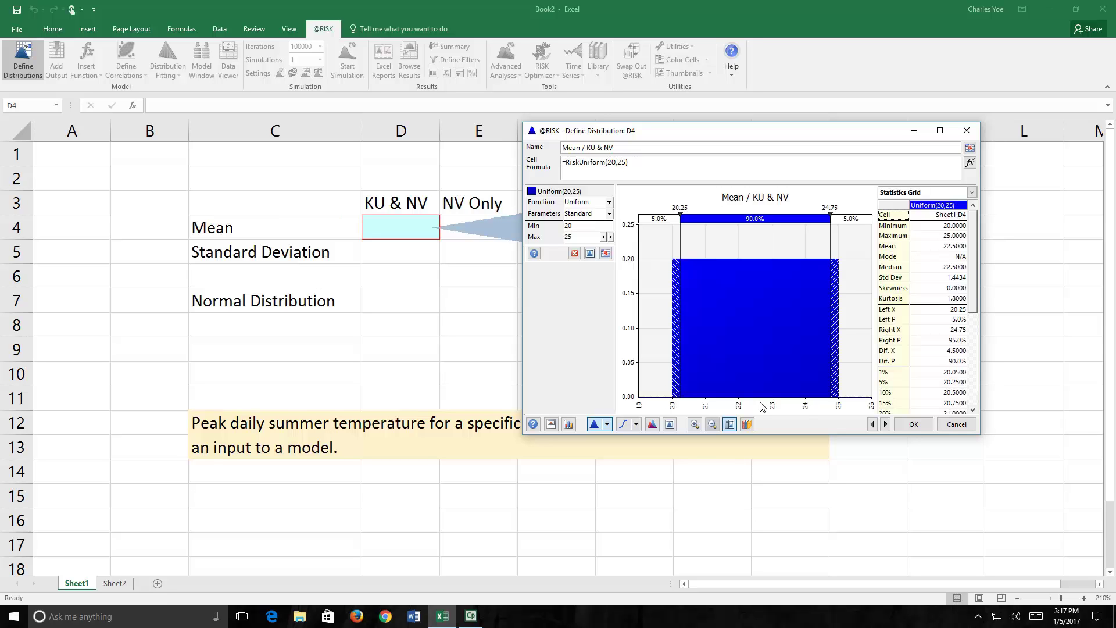
pyautogui.click(921, 425)
pyautogui.click(404, 255)
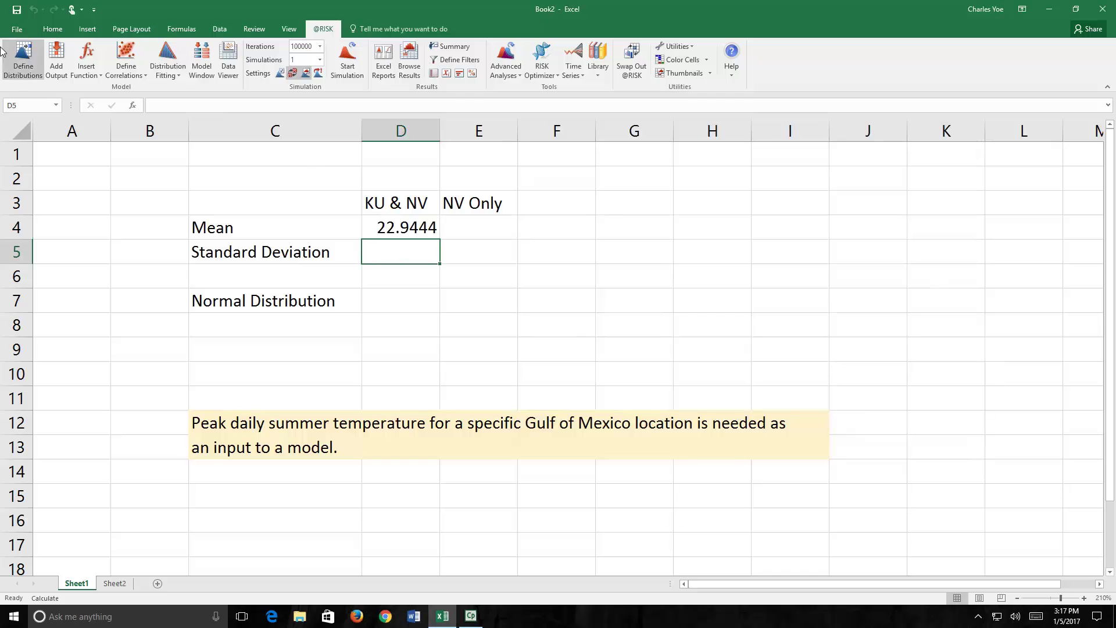
# Define D5 as a Uniform distribution from 3 to 7 for the KU & NV standard deviation
pyautogui.click(16, 56)
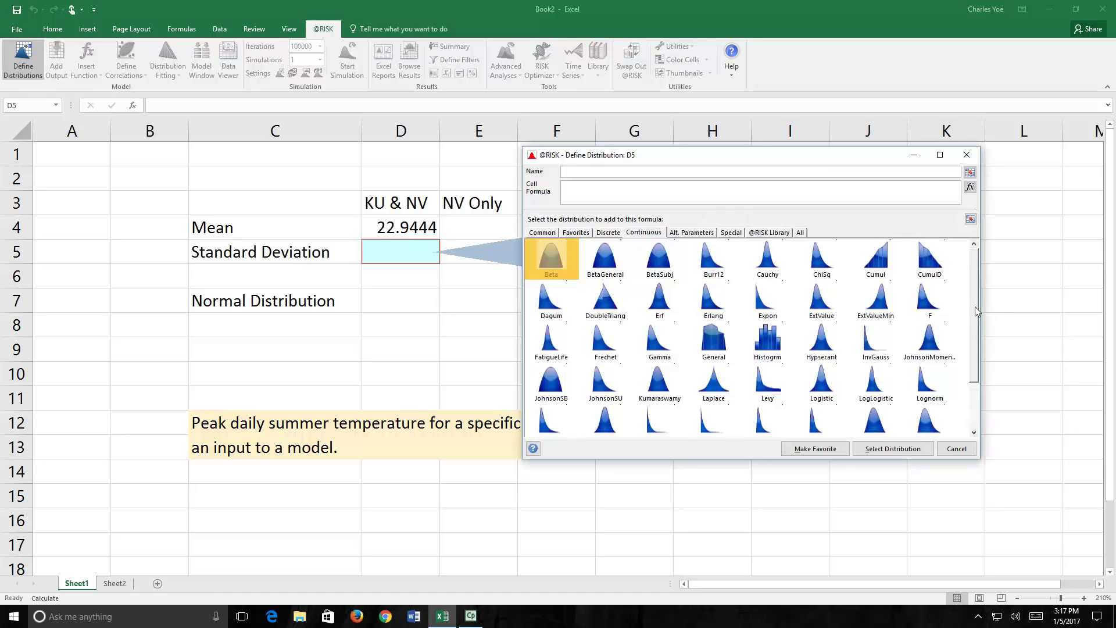
pyautogui.moveTo(975, 311); pyautogui.dragTo(972, 384)
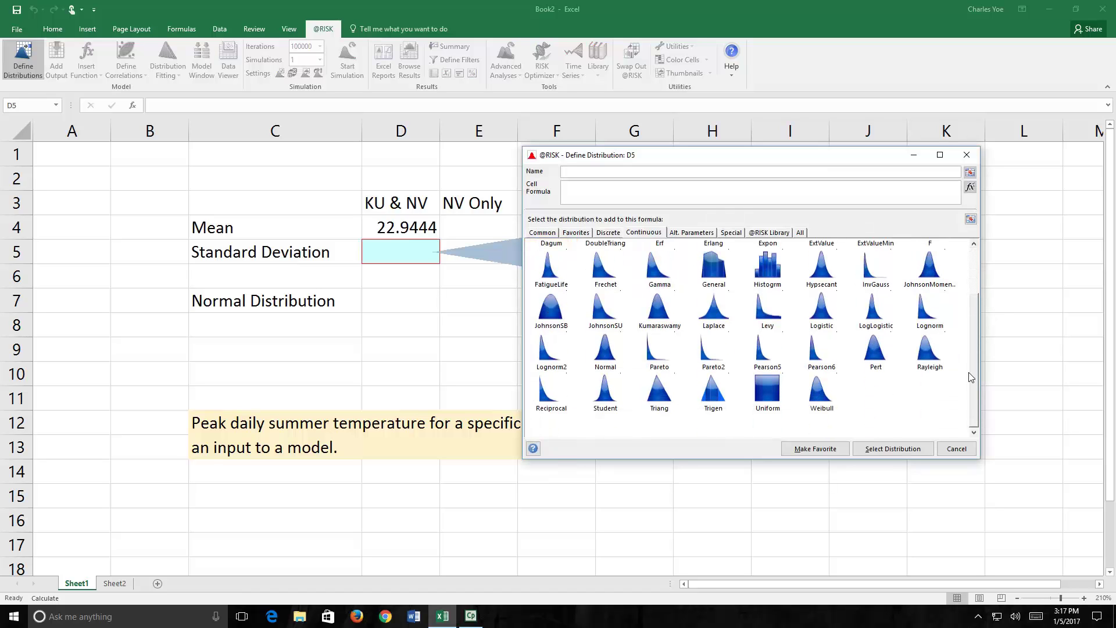
pyautogui.doubleClick(768, 393)
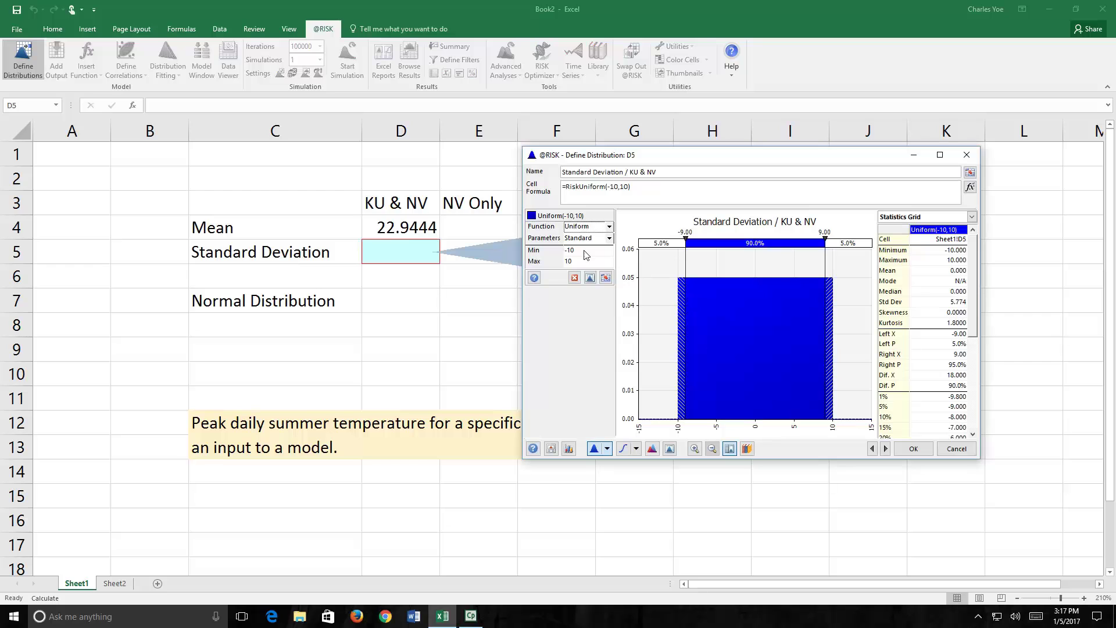
pyautogui.click(582, 250)
pyautogui.write('3')
pyautogui.click(573, 261)
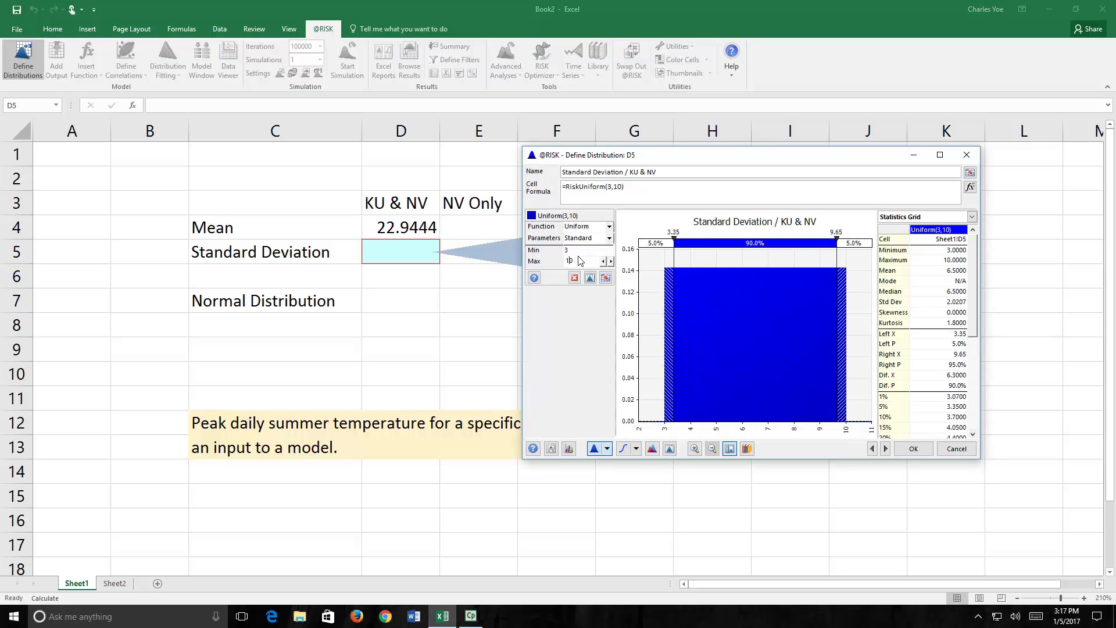
pyautogui.doubleClick(578, 260)
pyautogui.write('7')
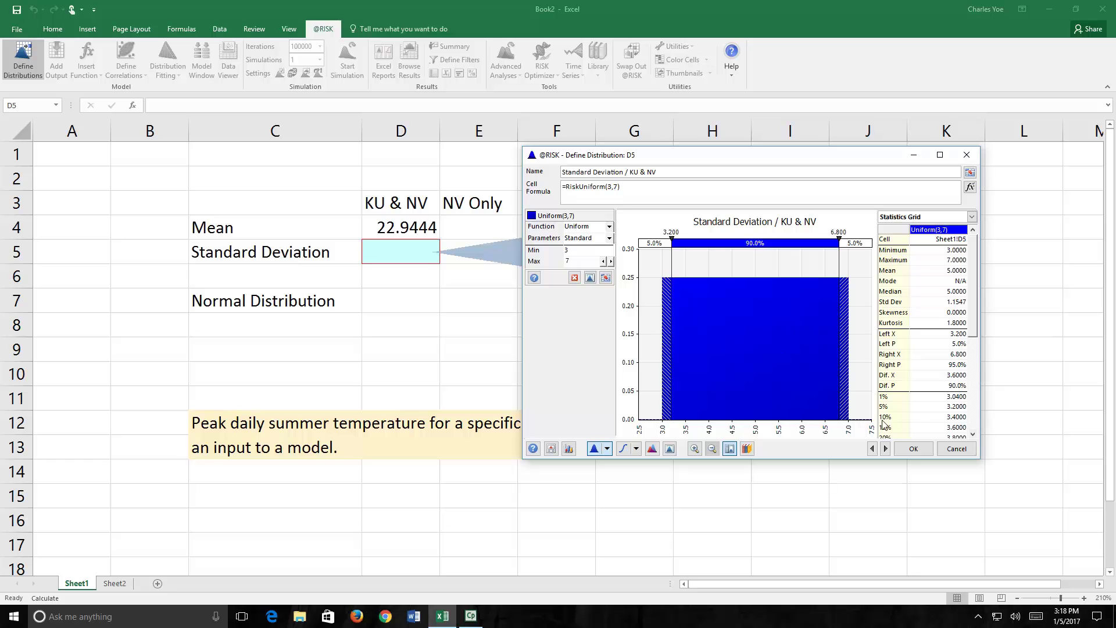
pyautogui.click(909, 449)
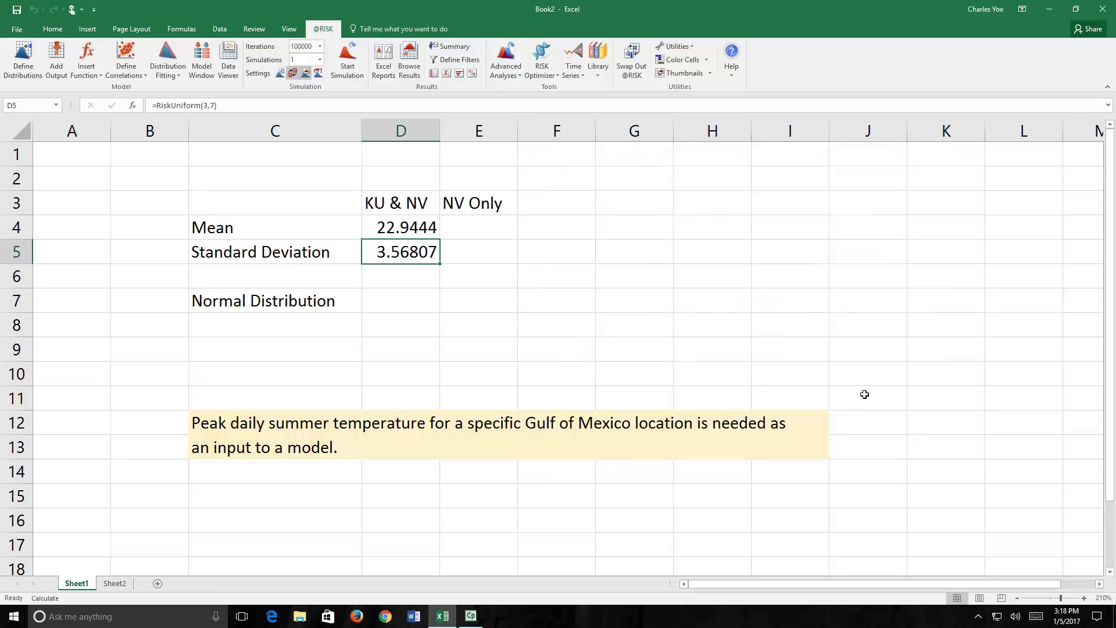
# Define D7 as a Normal distribution with its mean linked to D4 and standard deviation to D5
pyautogui.click(386, 301)
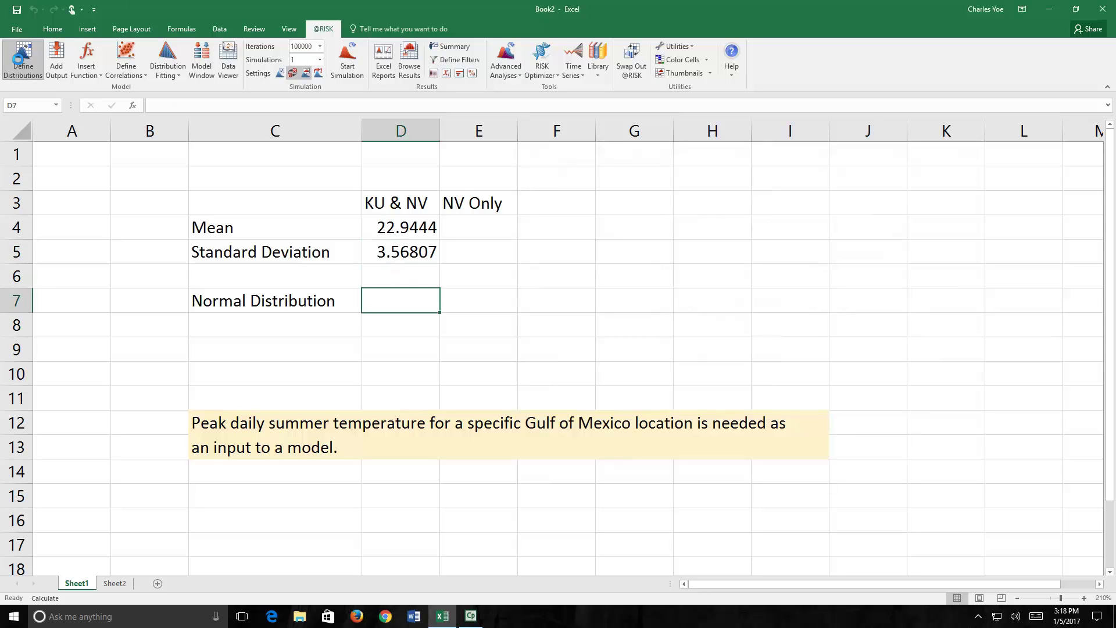
pyautogui.click(21, 63)
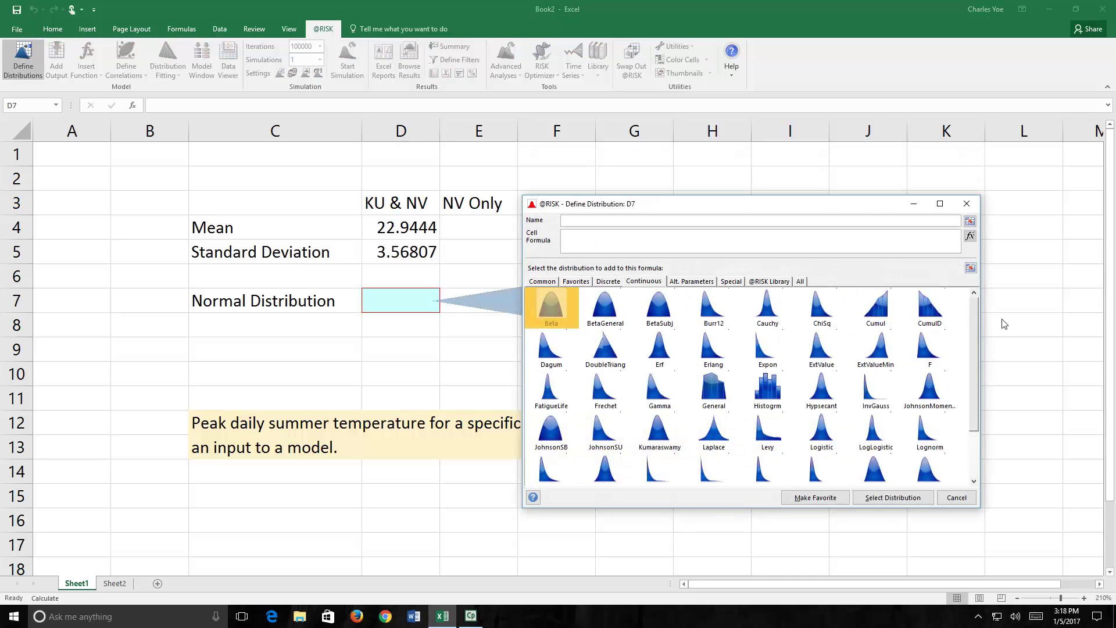
pyautogui.scroll(-1, 976, 340)
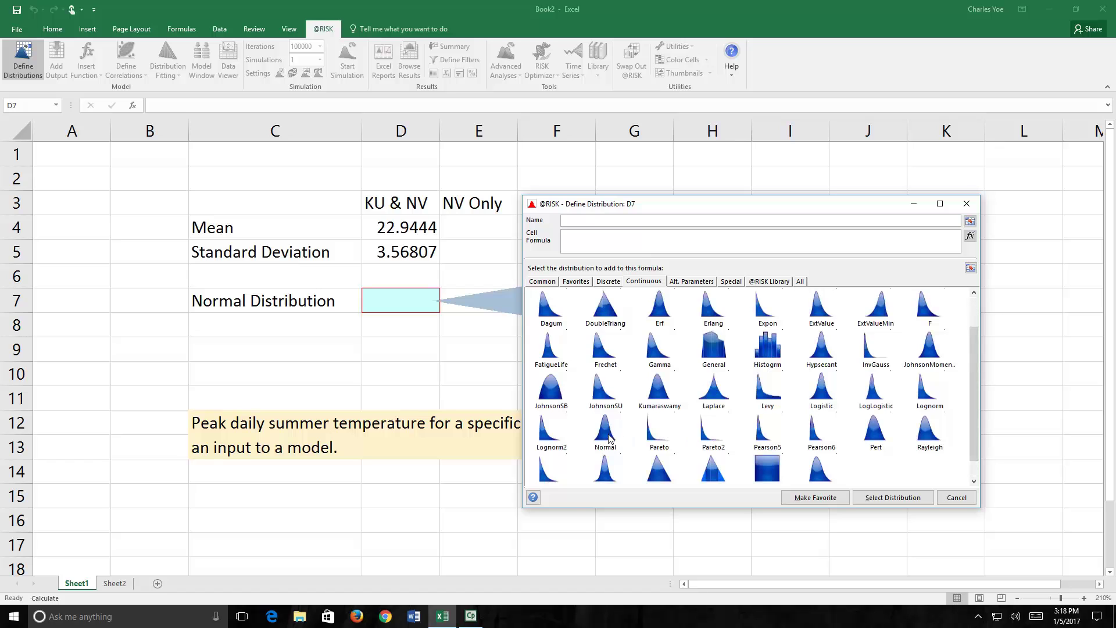
pyautogui.doubleClick(606, 433)
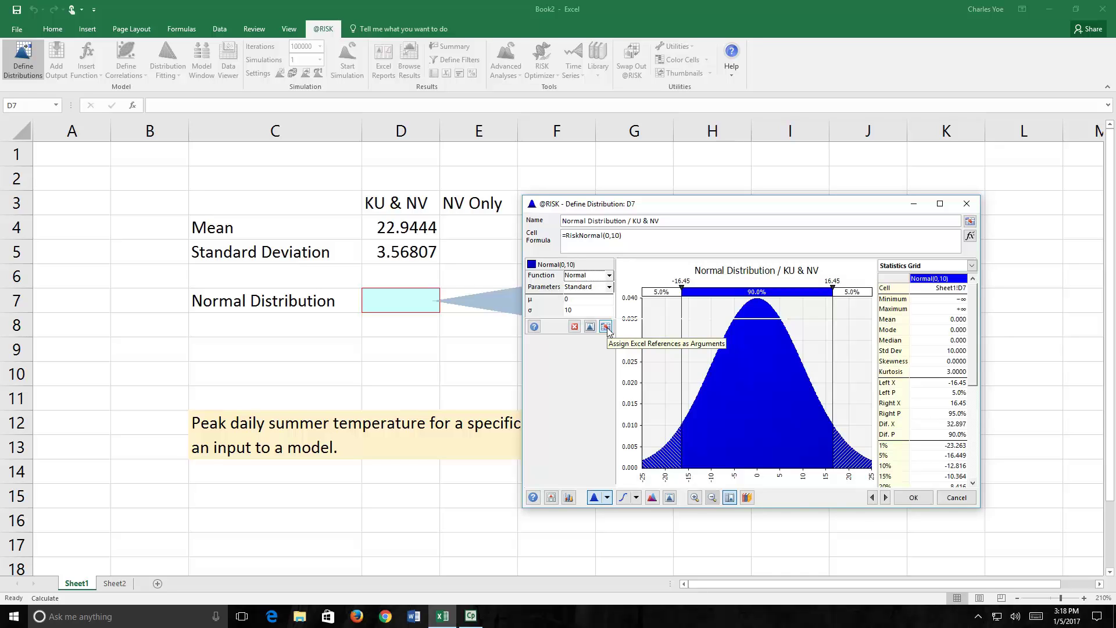
pyautogui.click(607, 328)
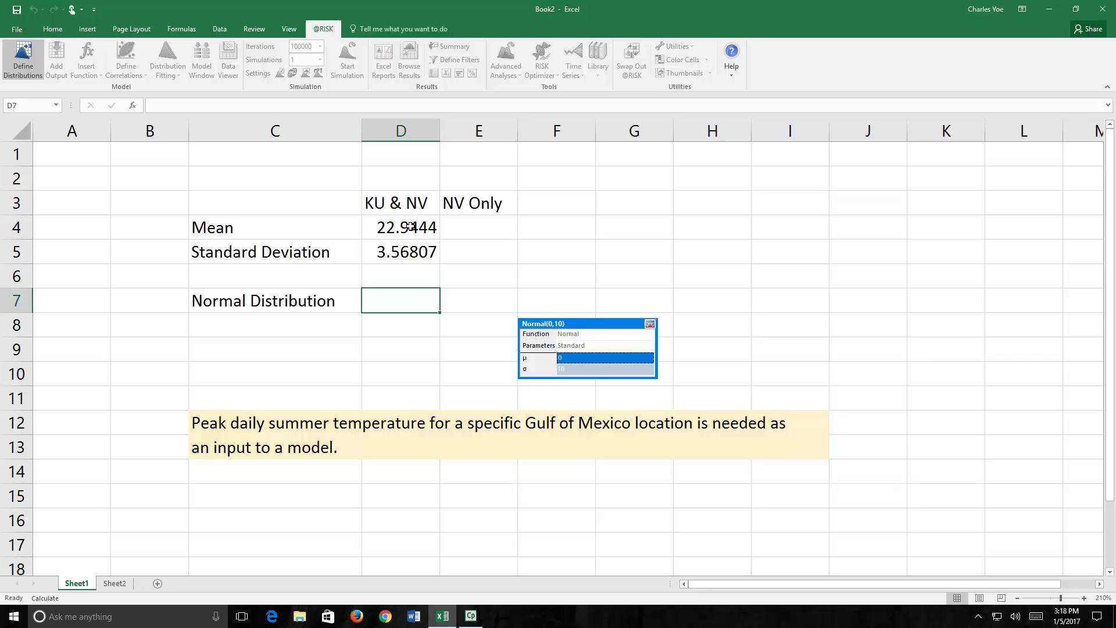
pyautogui.click(411, 227)
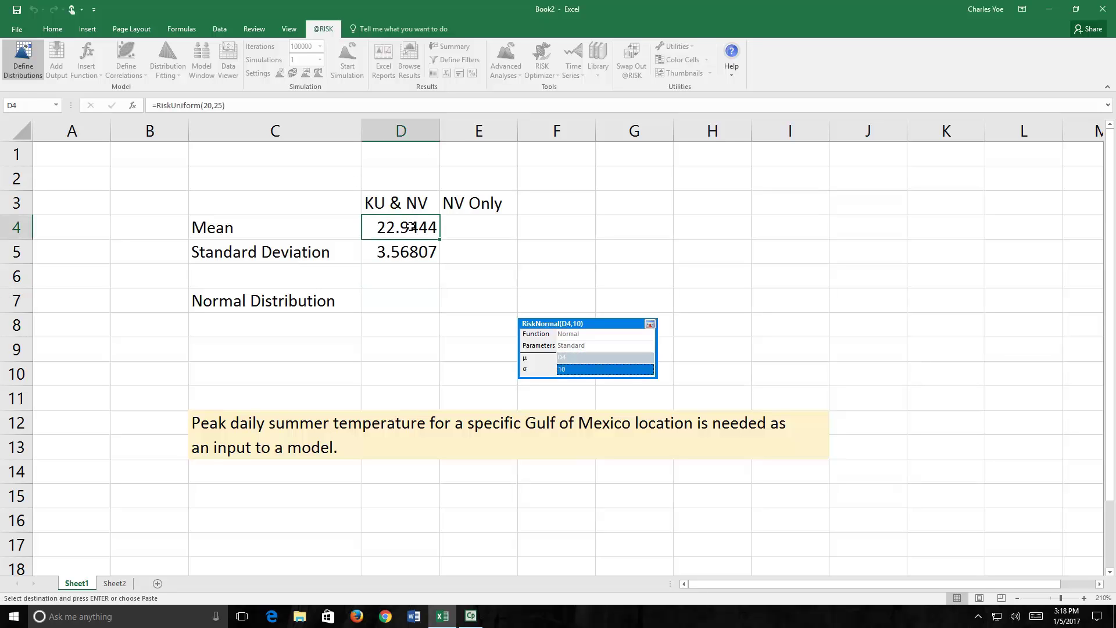
pyautogui.click(411, 257)
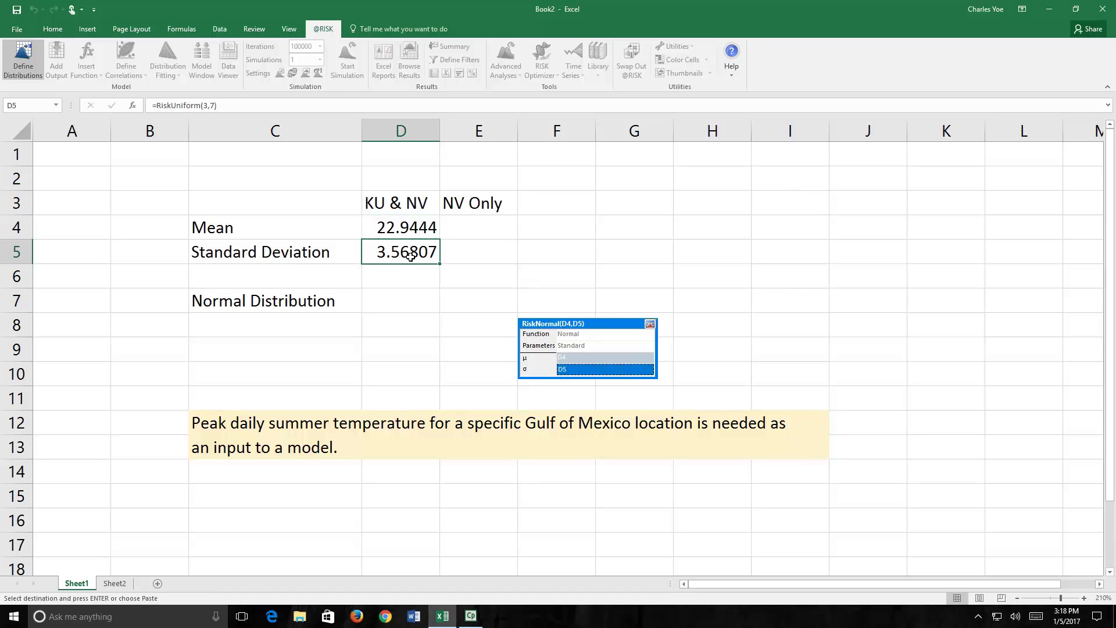
pyautogui.click(651, 326)
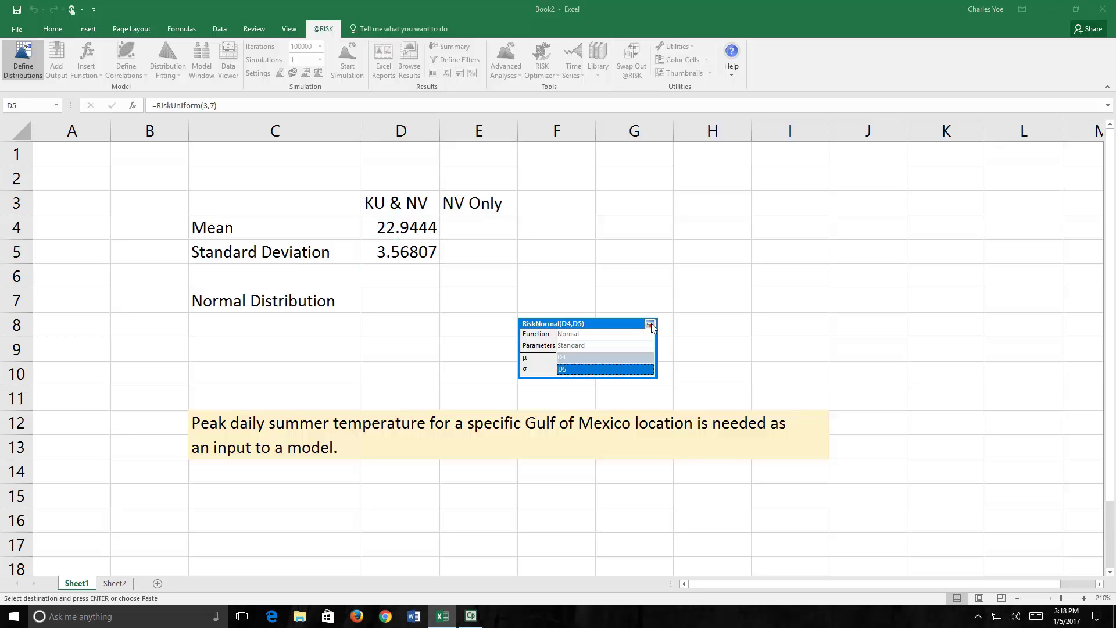
pyautogui.click(651, 323)
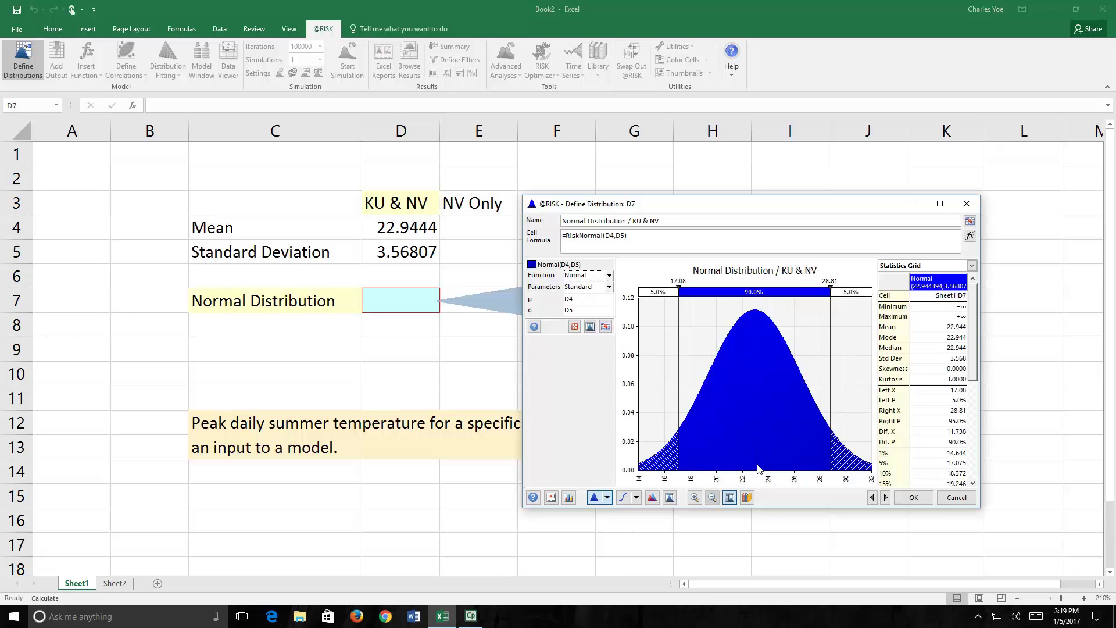
pyautogui.click(914, 497)
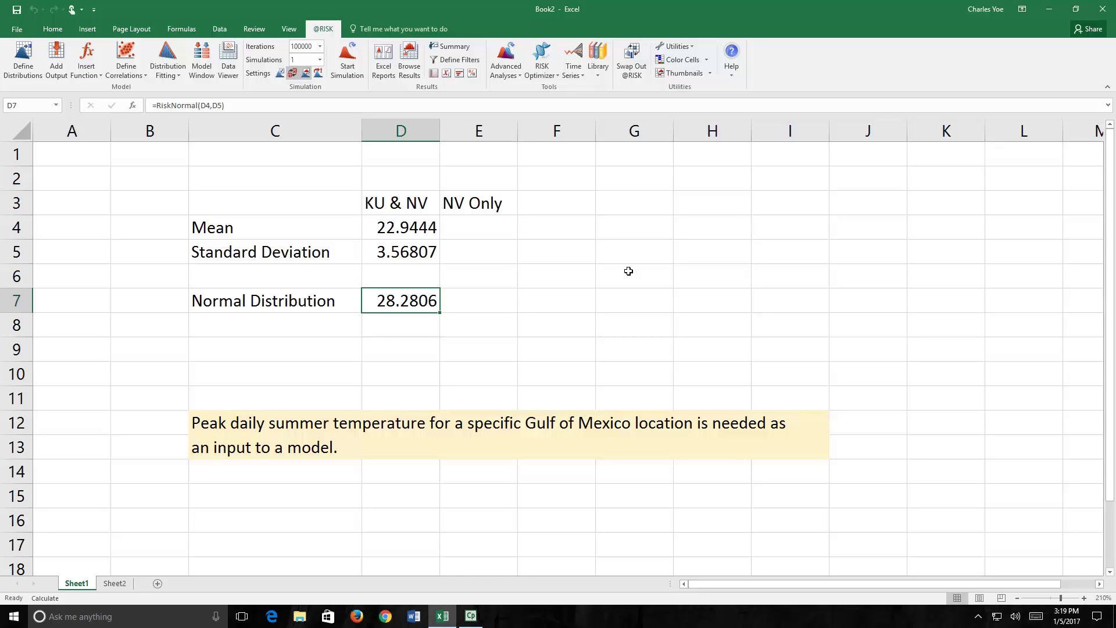
# Check the RiskUniform formulas in D4 and D5, then recalculate the sheet with F9
pyautogui.click(405, 227)
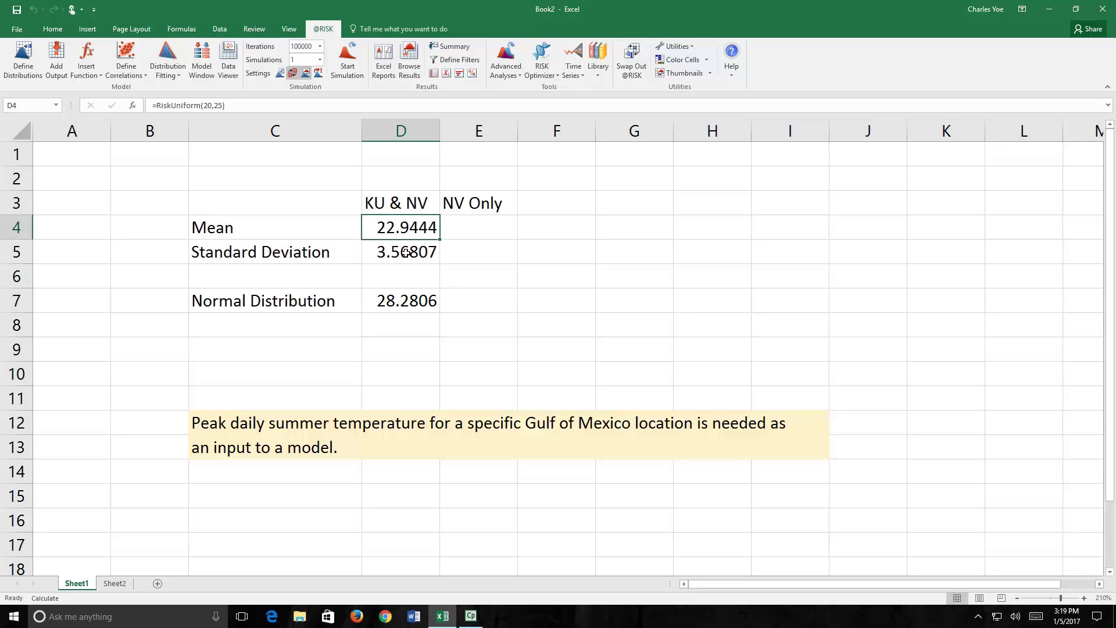
pyautogui.click(405, 251)
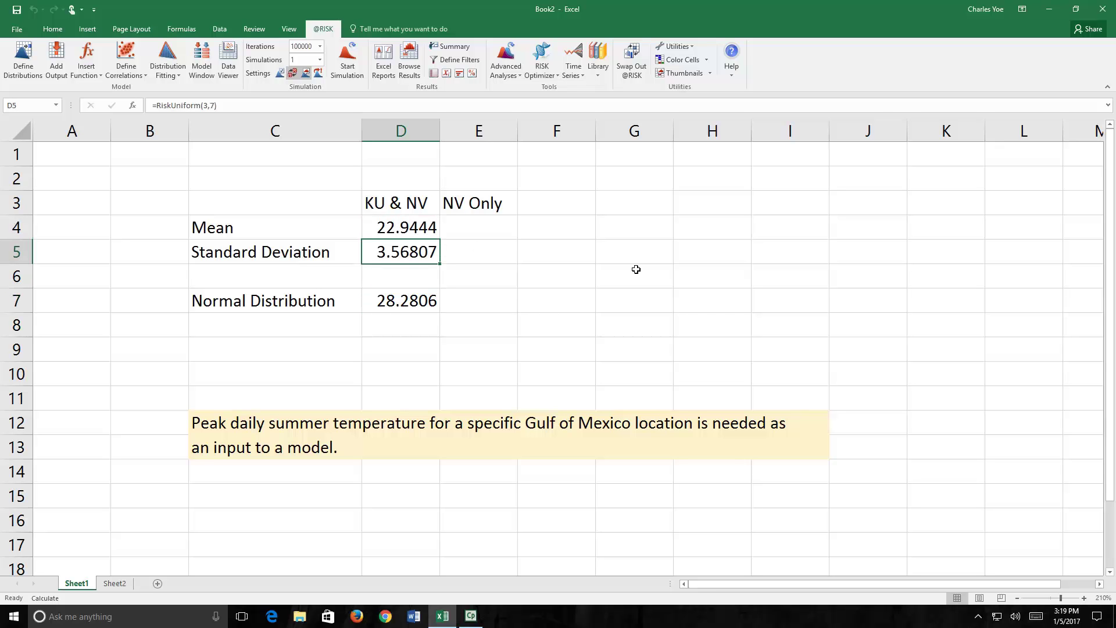
pyautogui.press('F9')
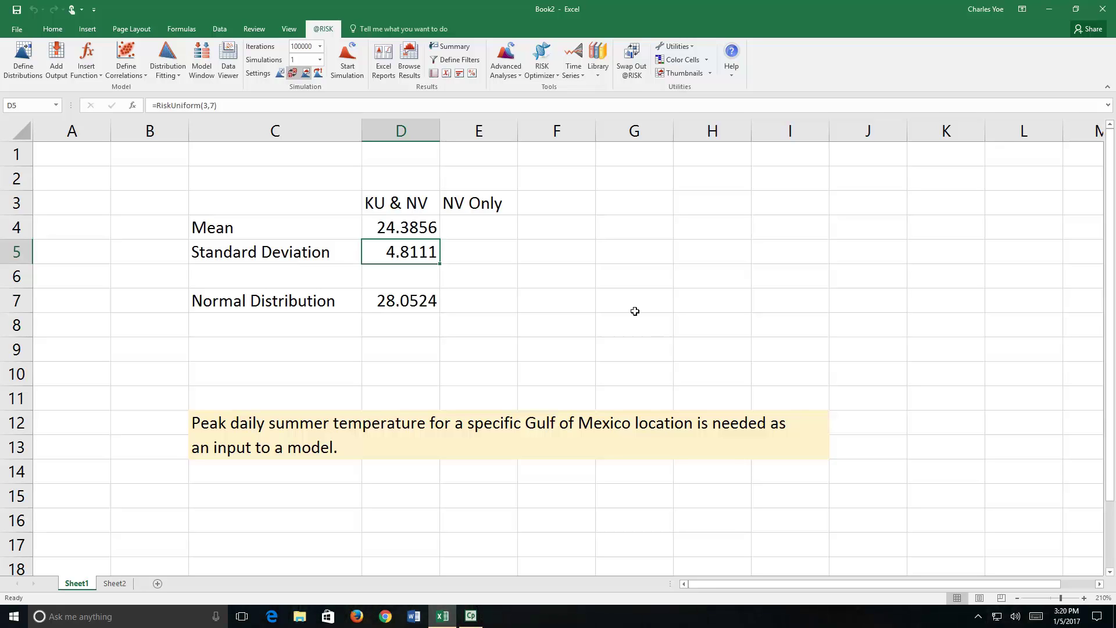
pyautogui.click(416, 299)
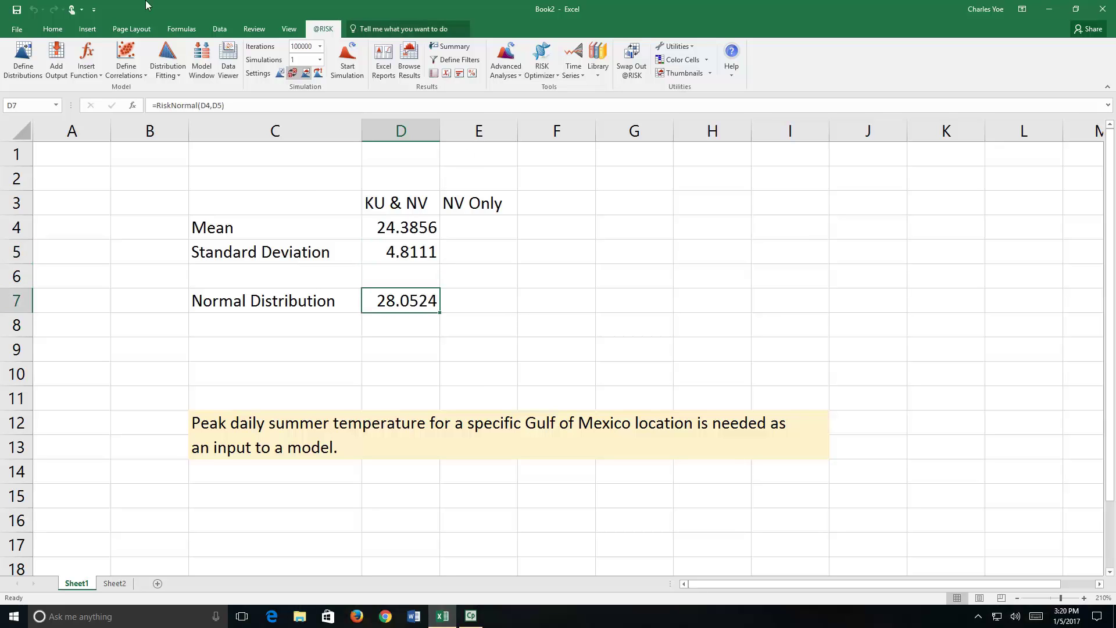
pyautogui.click(57, 63)
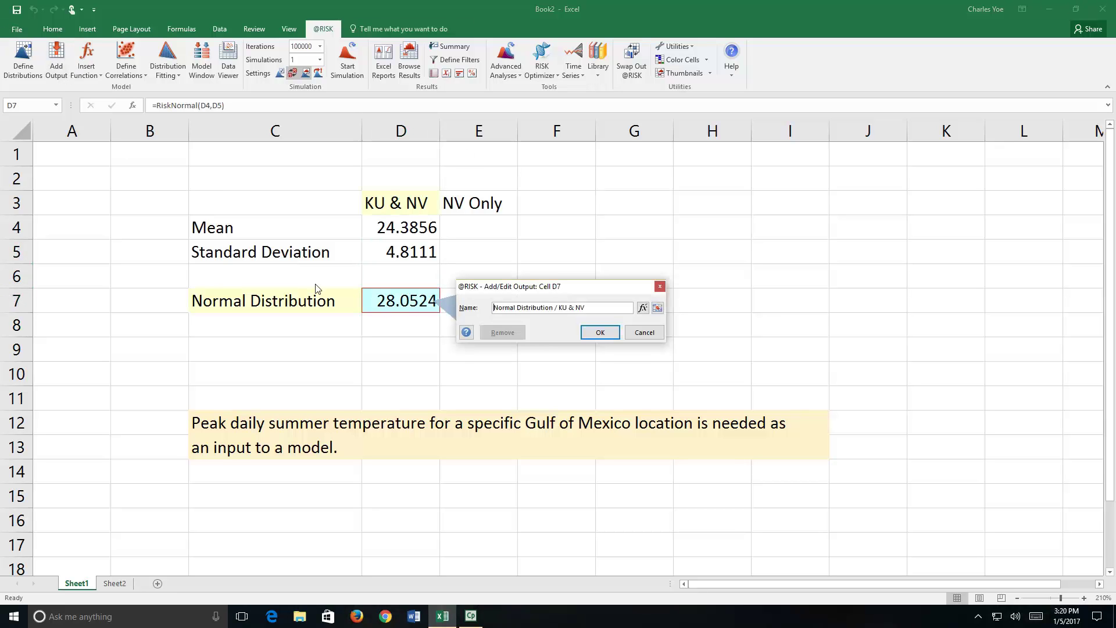
pyautogui.click(606, 338)
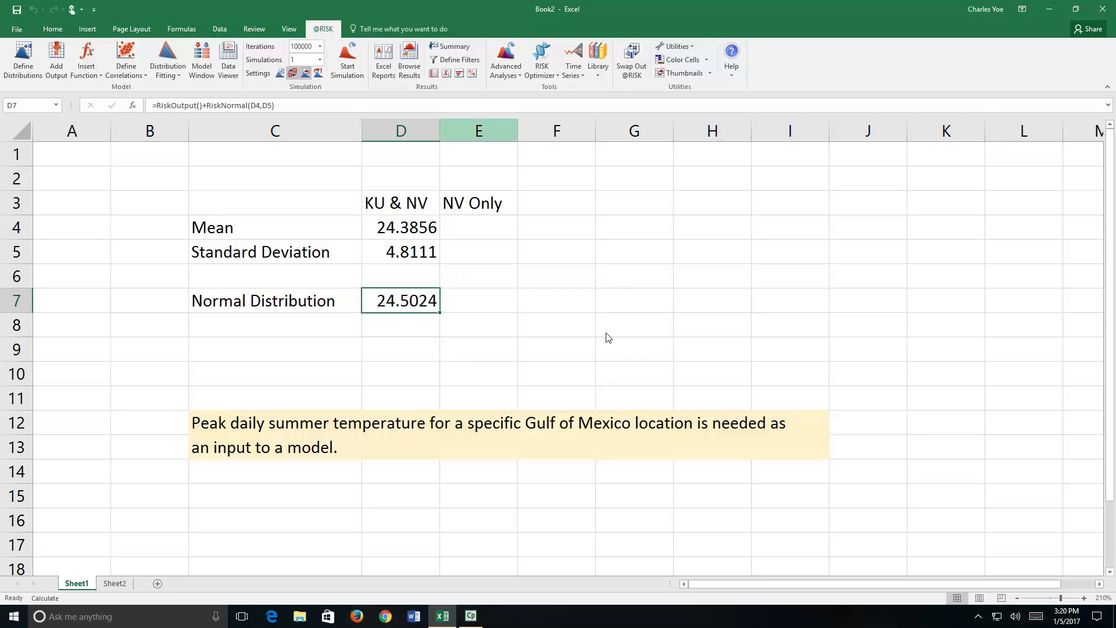
pyautogui.click(320, 50)
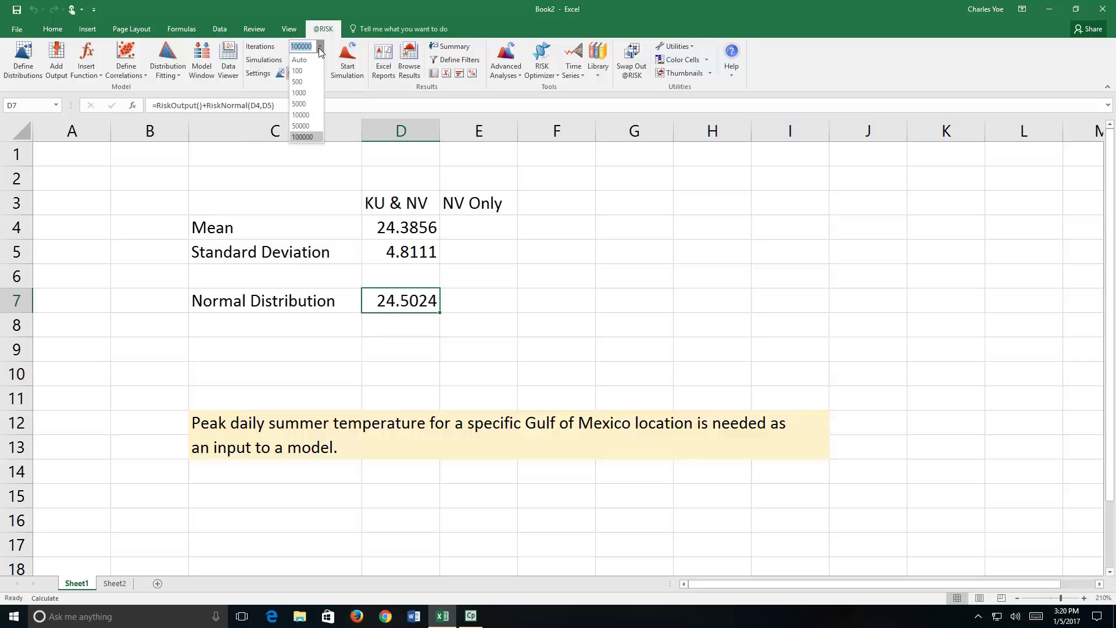
pyautogui.click(312, 138)
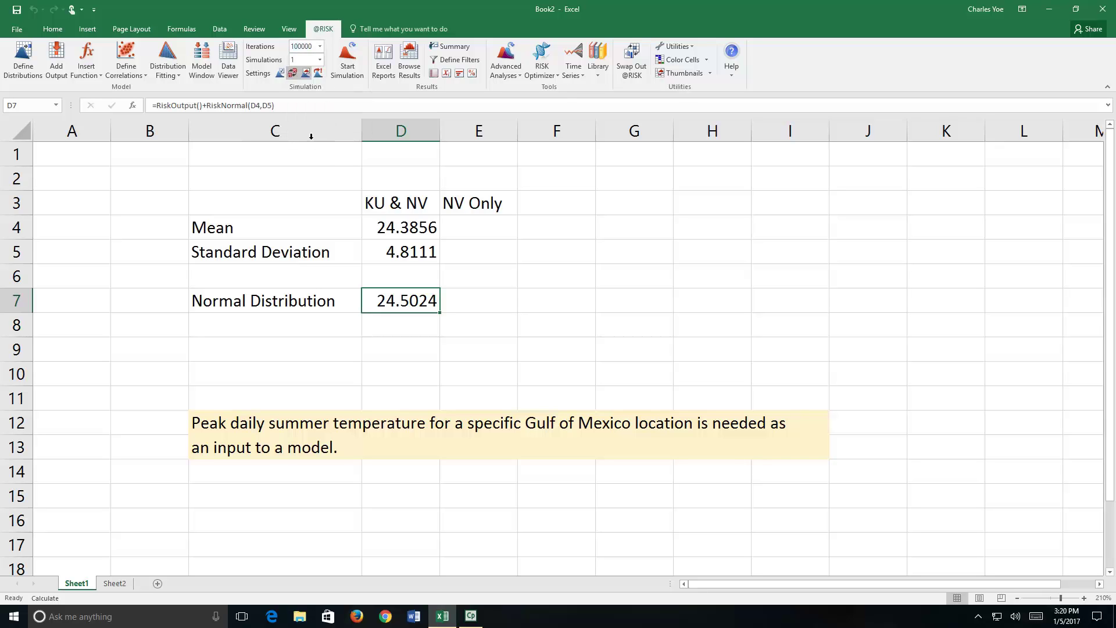
# Run the 100000-iteration simulation to produce D7's output histogram
pyautogui.click(346, 60)
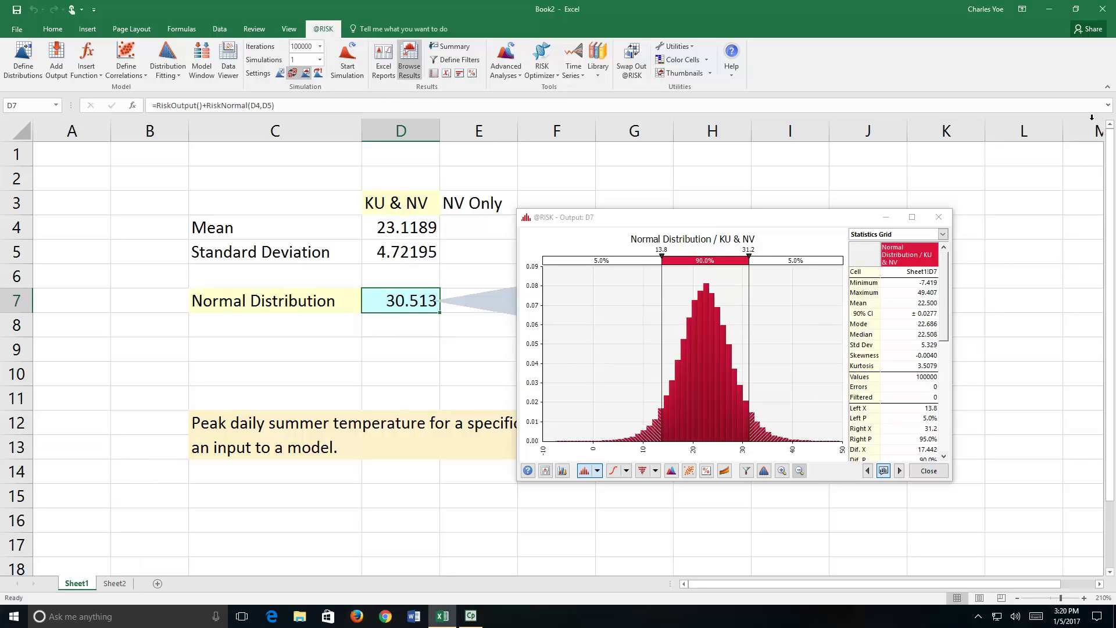
# Review the simulated mean 22.500 and standard deviation 5.329, then close the results window
pyautogui.click(911, 305)
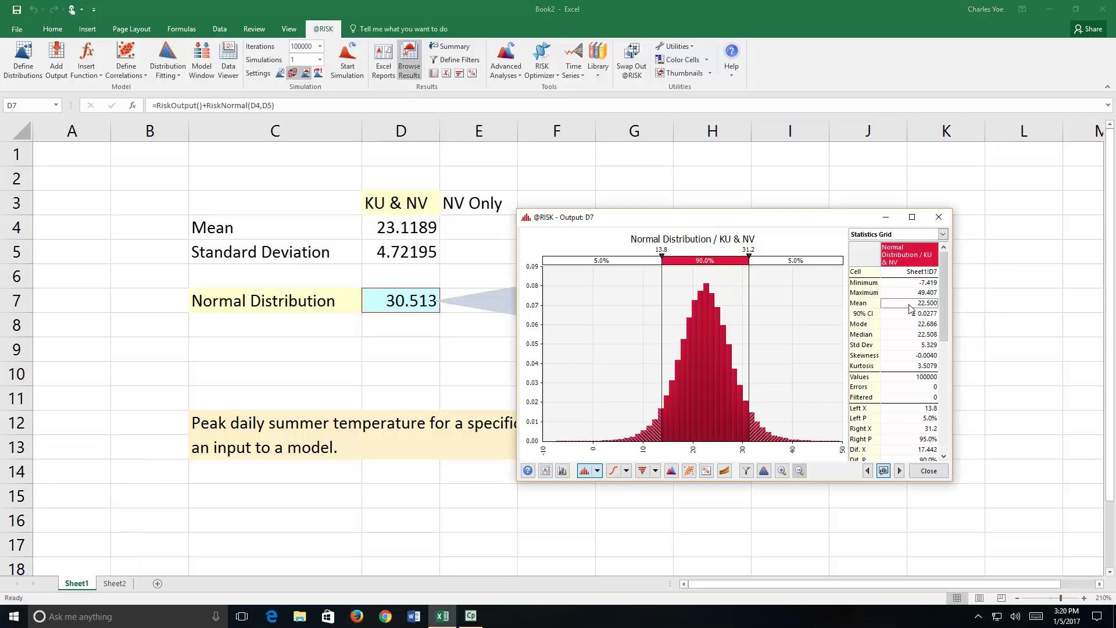
pyautogui.click(911, 347)
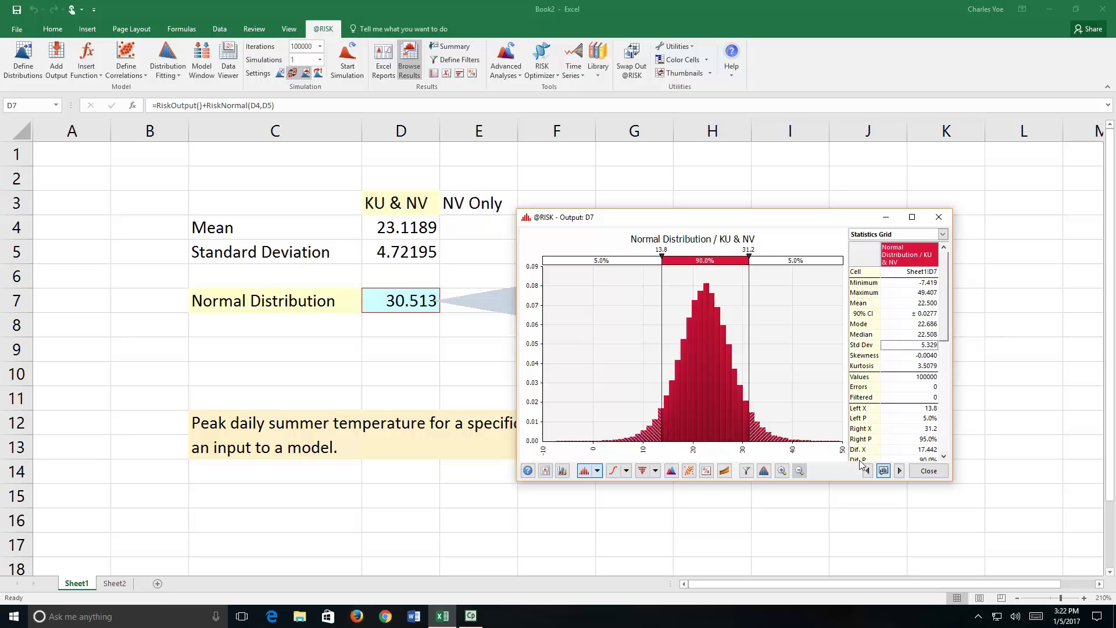
pyautogui.click(924, 471)
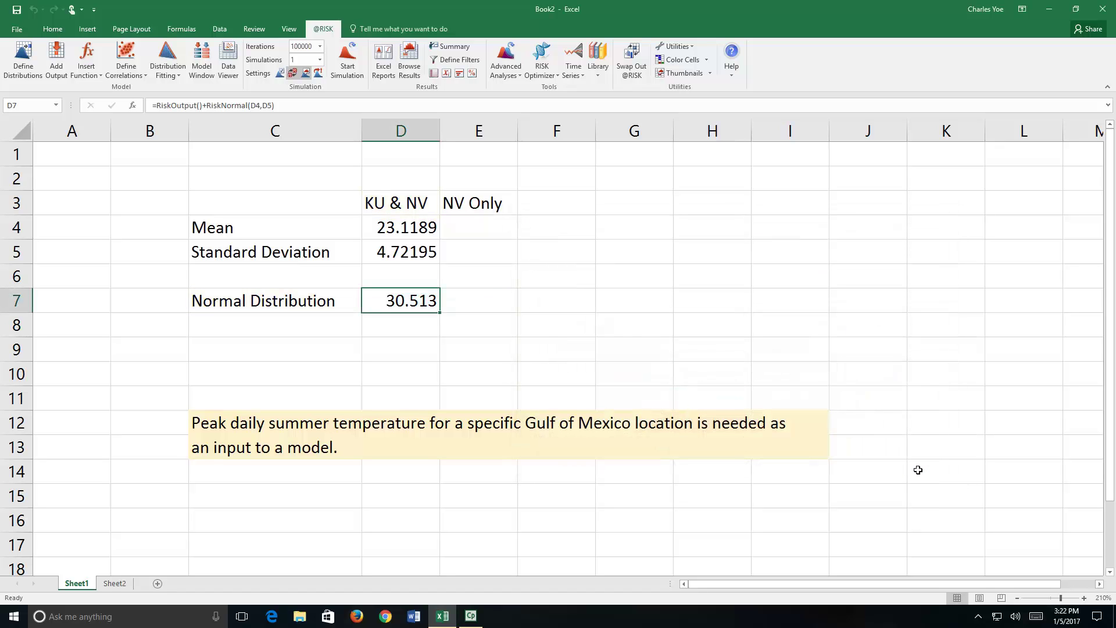
pyautogui.click(111, 583)
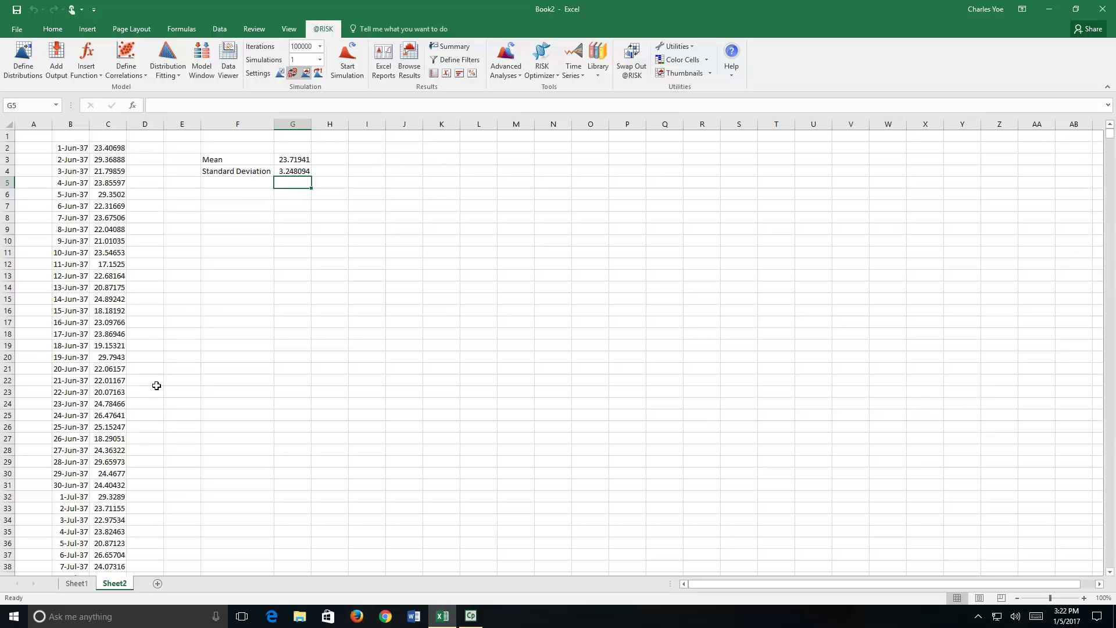
pyautogui.click(300, 159)
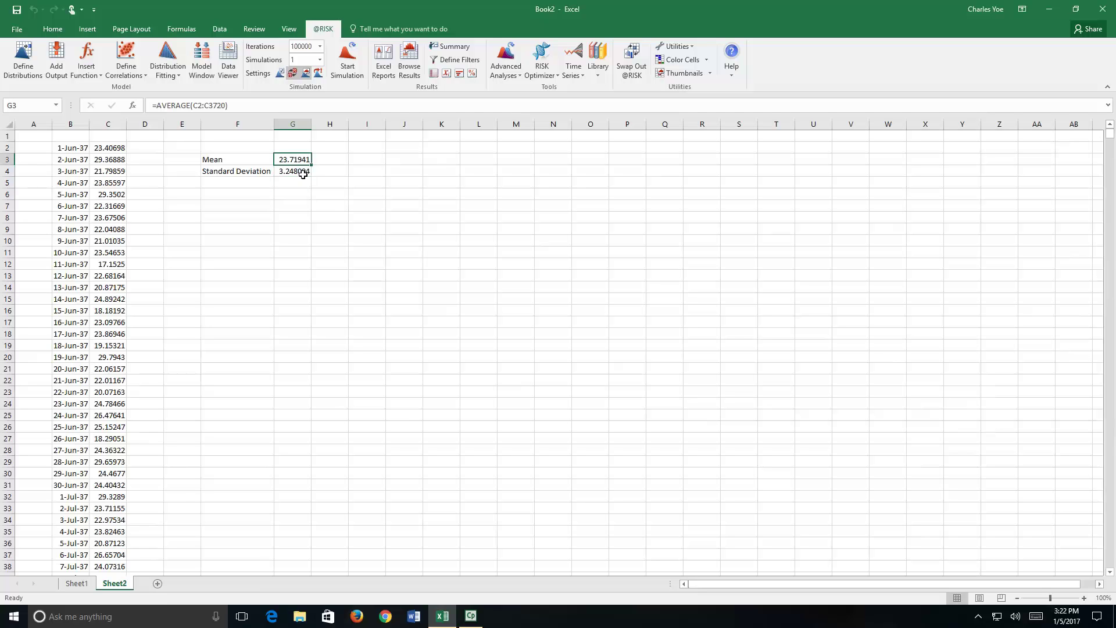
pyautogui.click(301, 171)
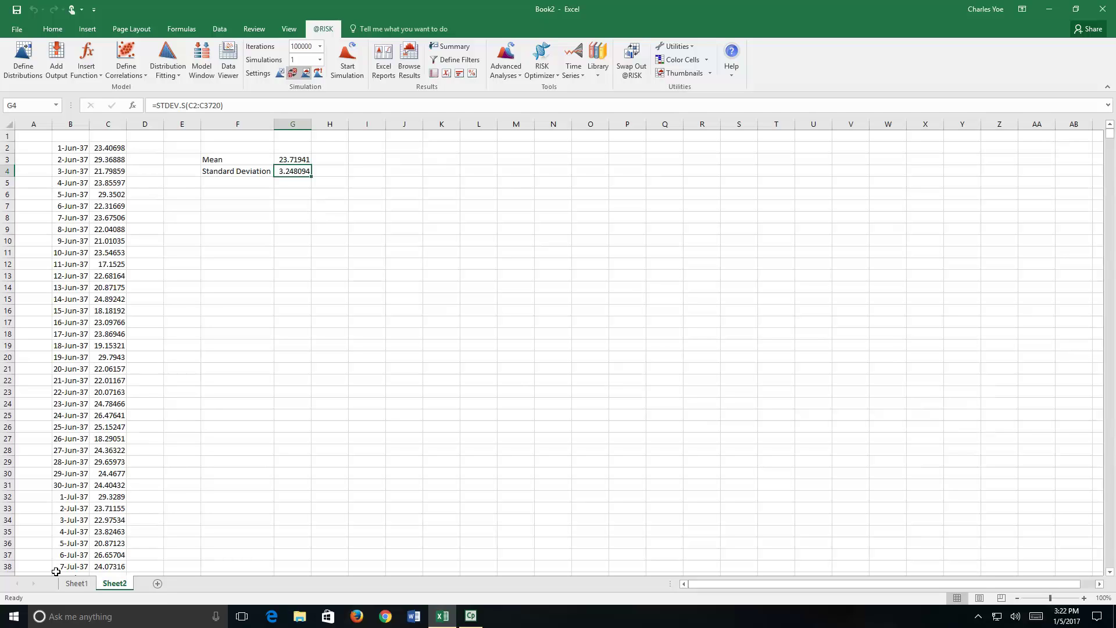
# Link E4 to Sheet2!G3 and E5 to Sheet2!G4 for the NV Only mean and standard deviation
pyautogui.click(82, 589)
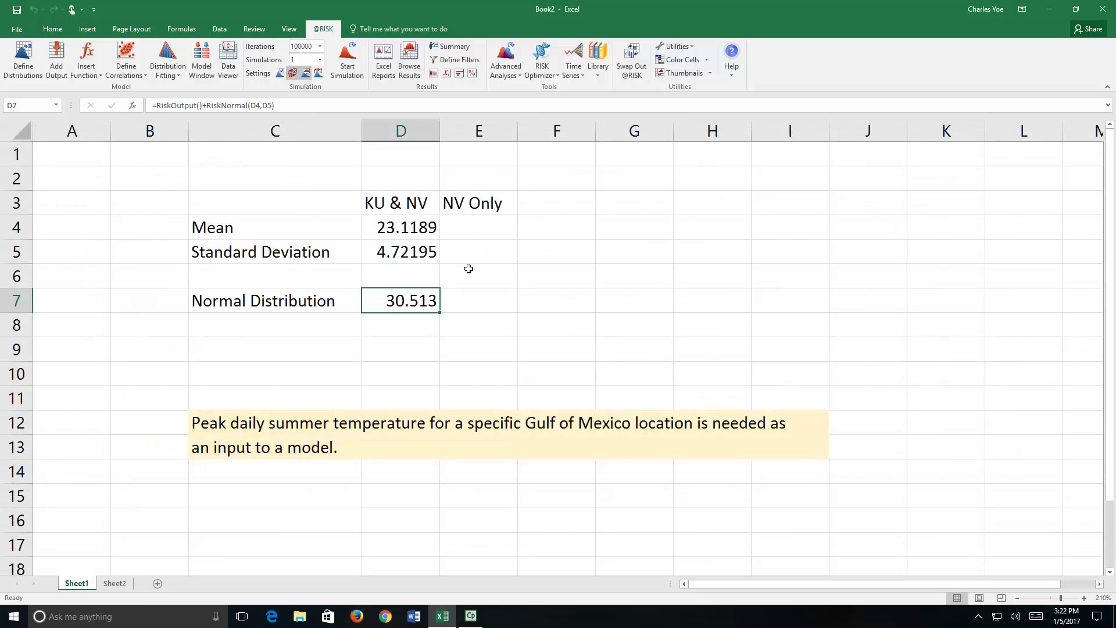
pyautogui.click(461, 228)
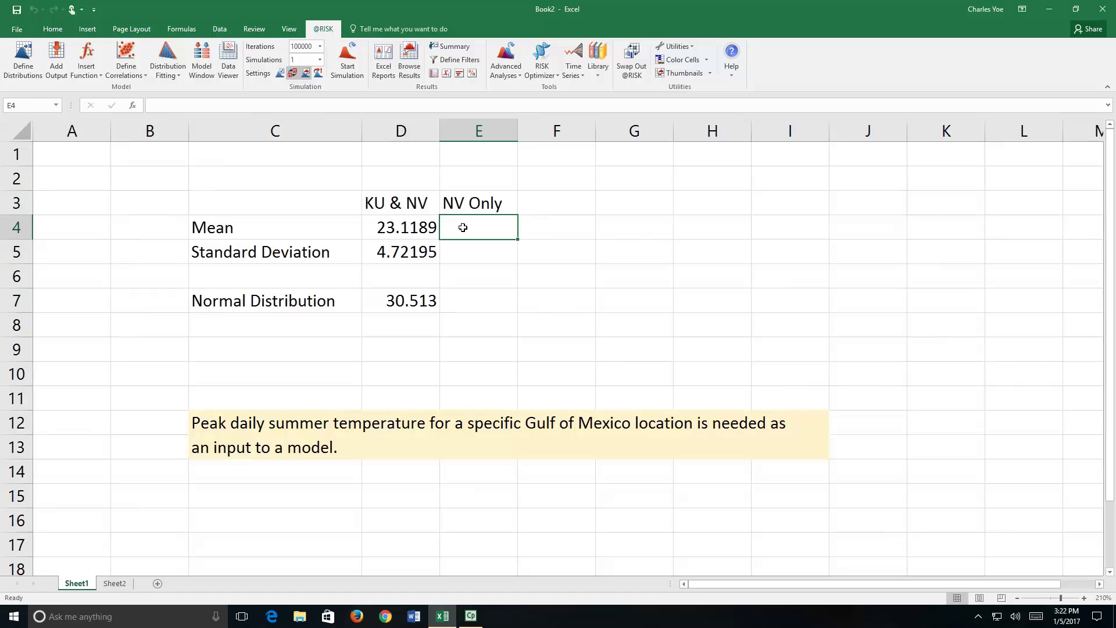
pyautogui.write('=')
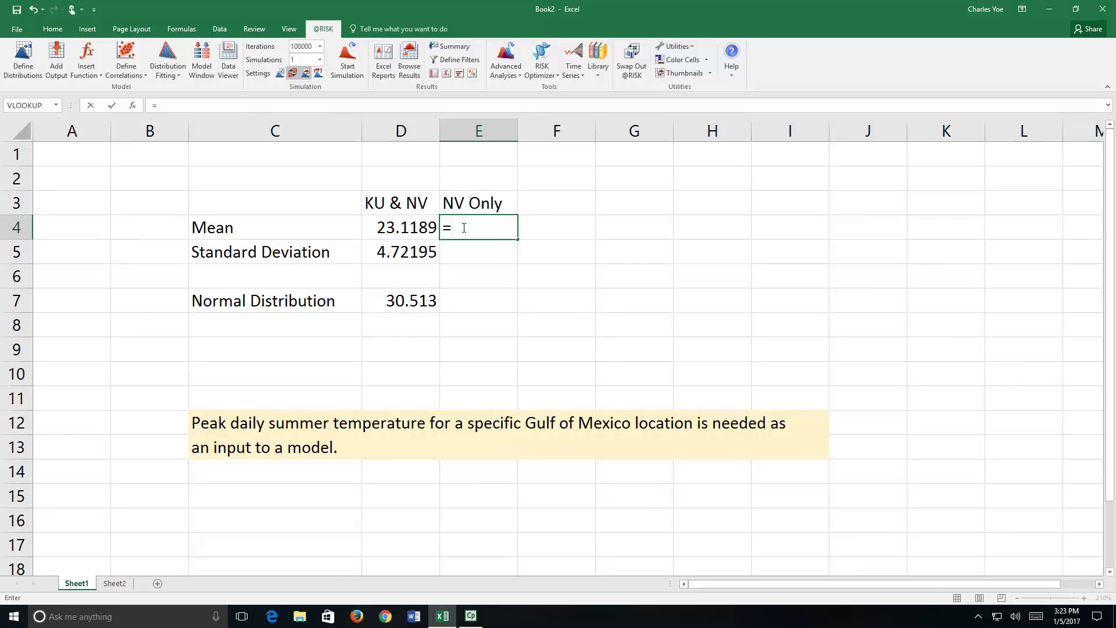
pyautogui.click(114, 583)
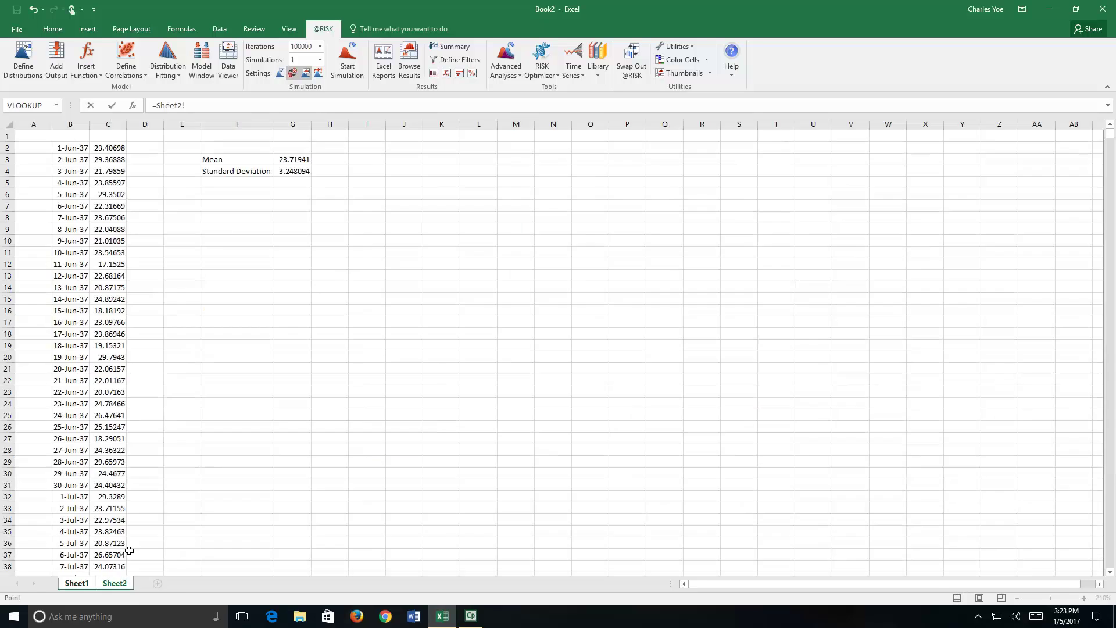
pyautogui.click(293, 162)
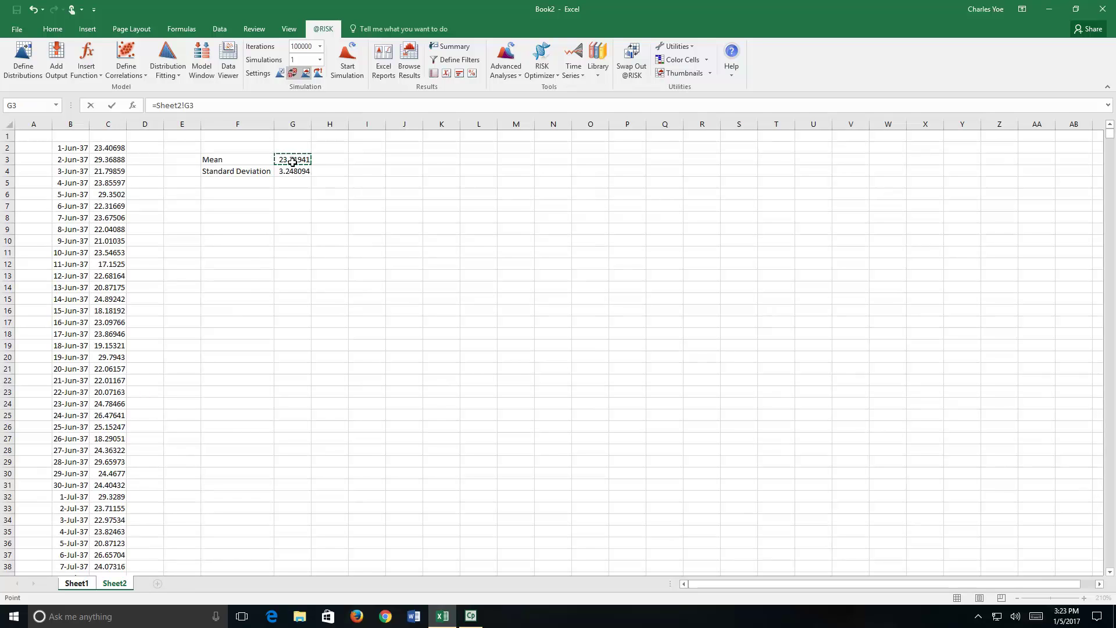
pyautogui.press('Return')
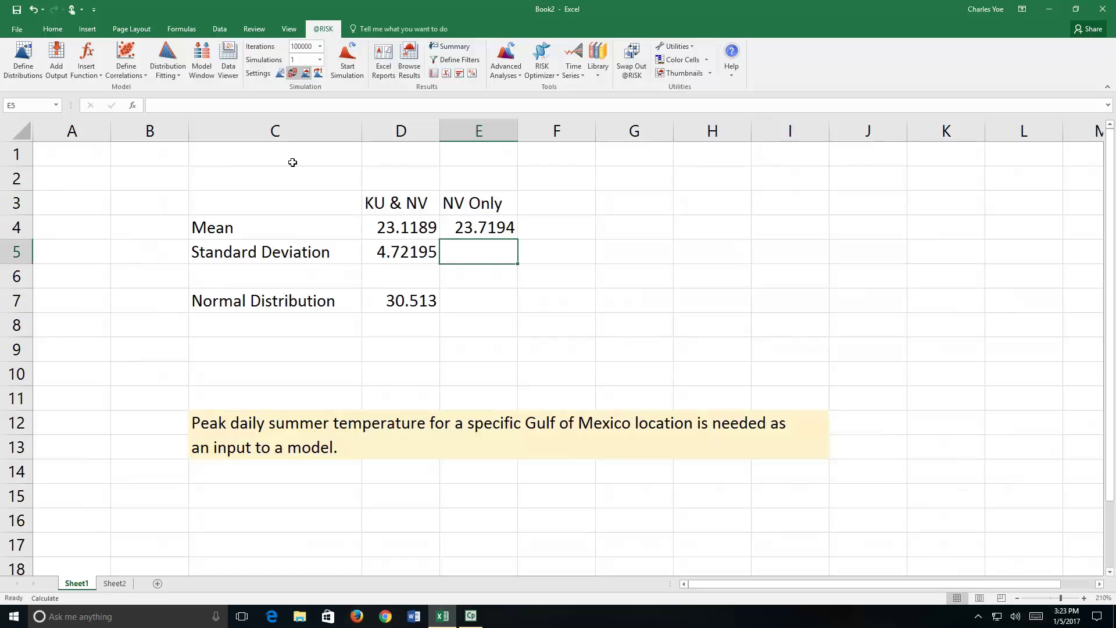
pyautogui.write('=')
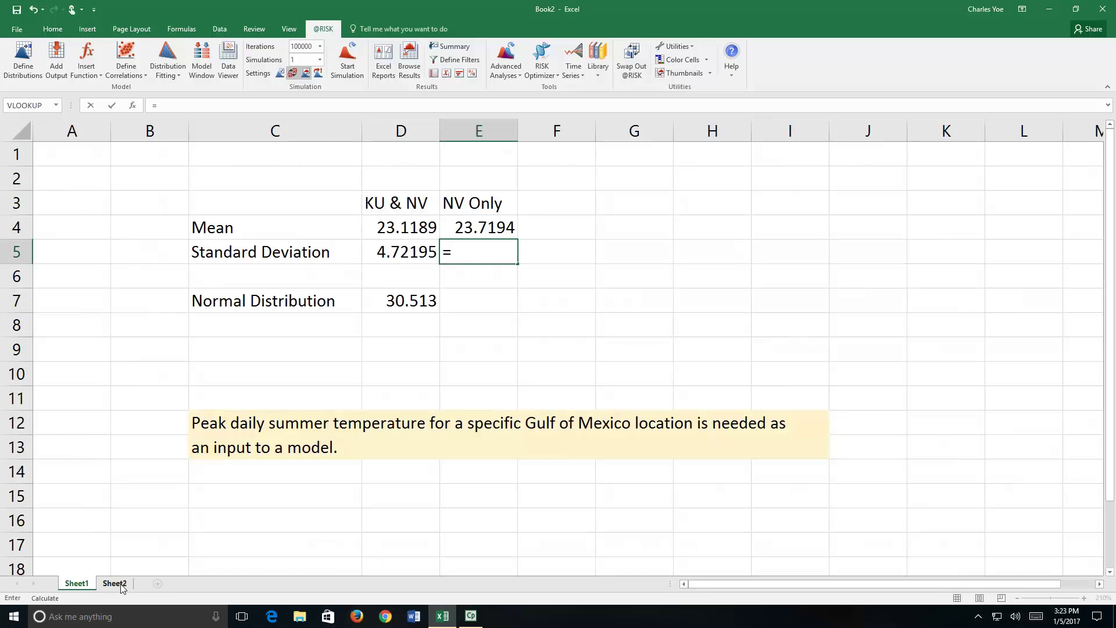
pyautogui.click(116, 583)
pyautogui.click(291, 170)
pyautogui.press('Return')
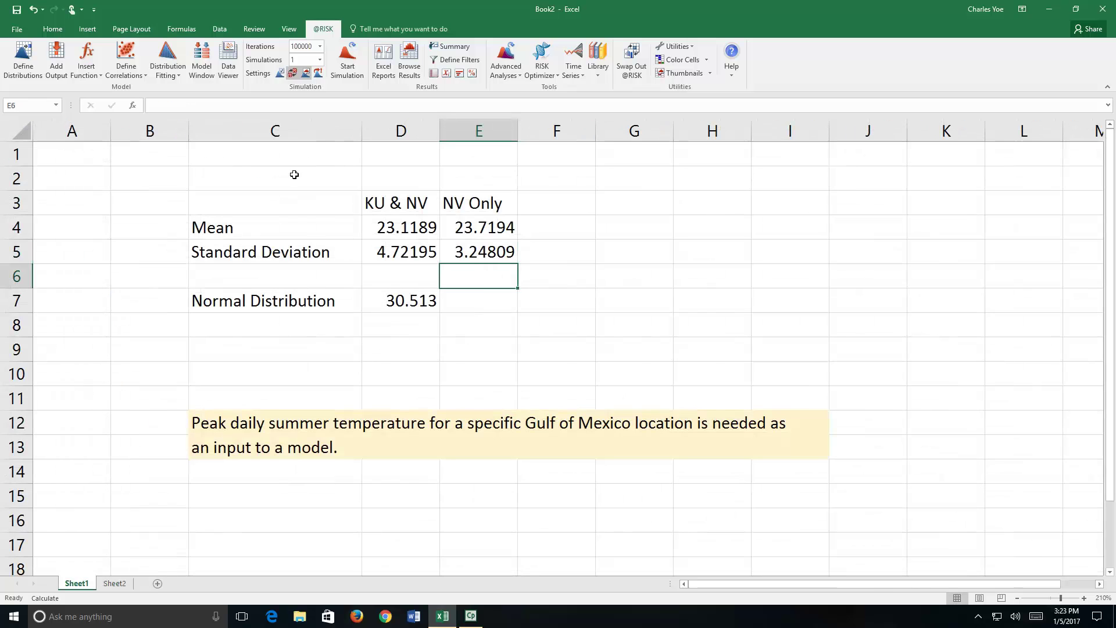
# Define E7 as a Normal distribution with mean from E4 and standard deviation from E5
pyautogui.click(473, 306)
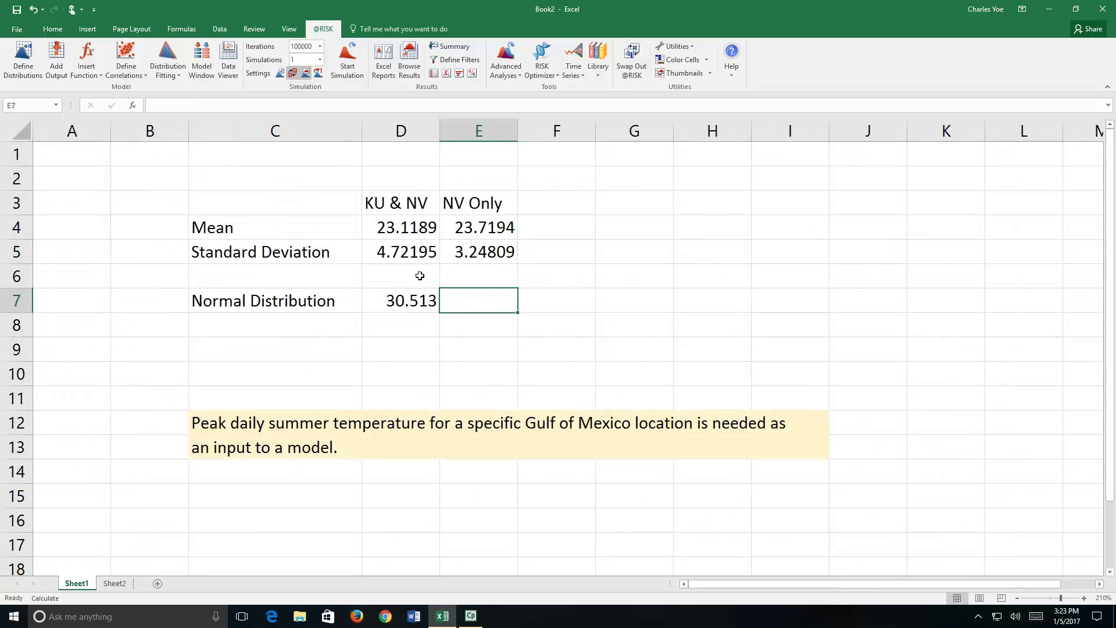
pyautogui.click(22, 57)
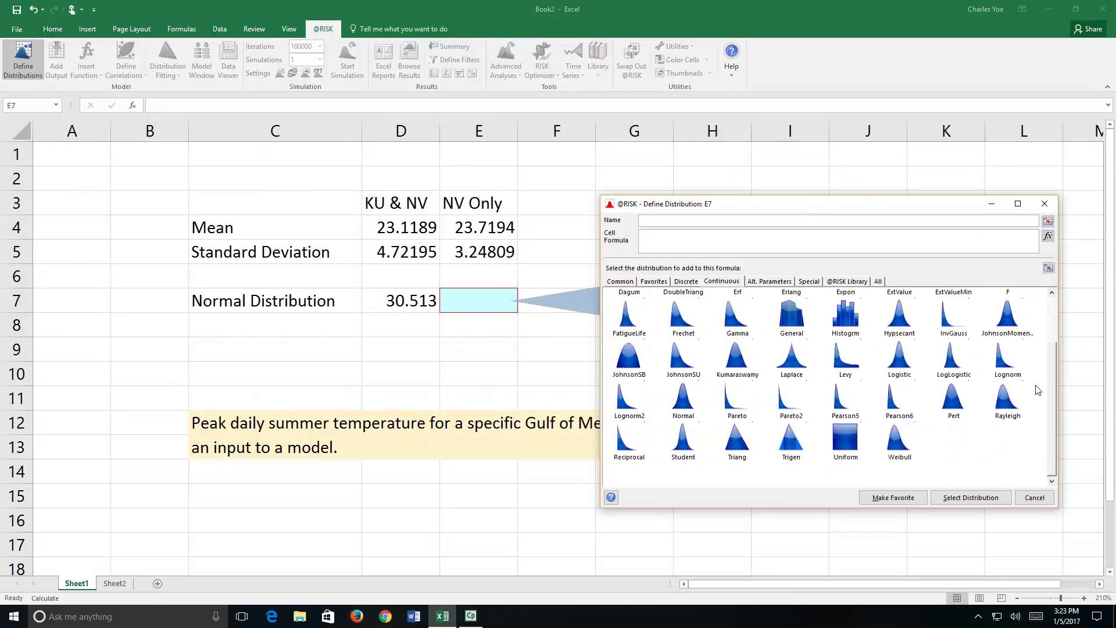
pyautogui.doubleClick(682, 402)
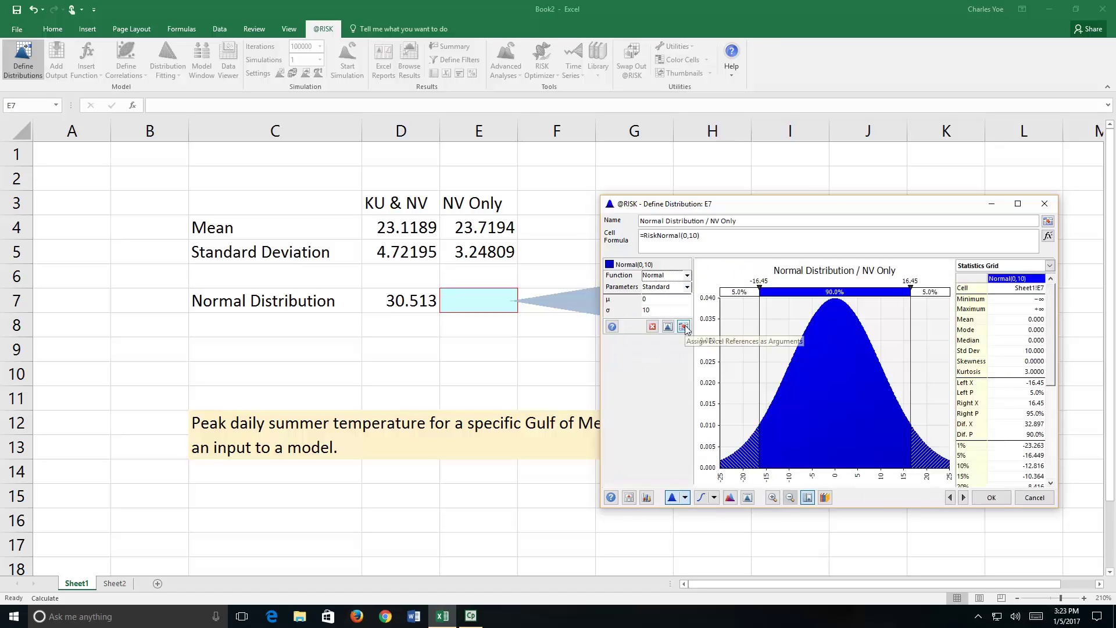
pyautogui.click(683, 327)
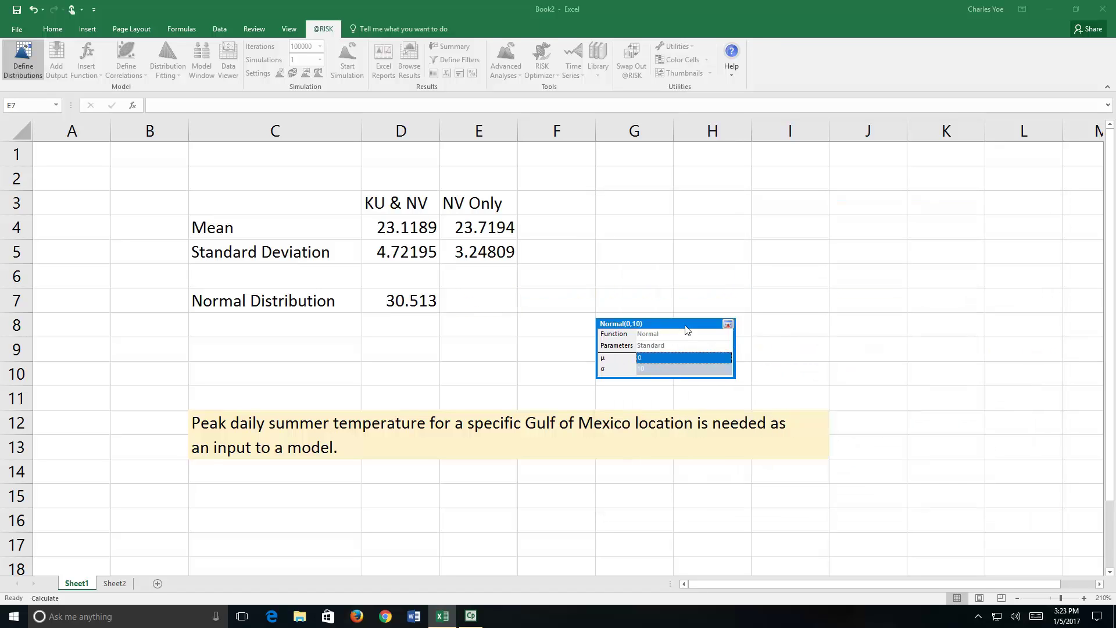
pyautogui.click(486, 230)
pyautogui.click(487, 256)
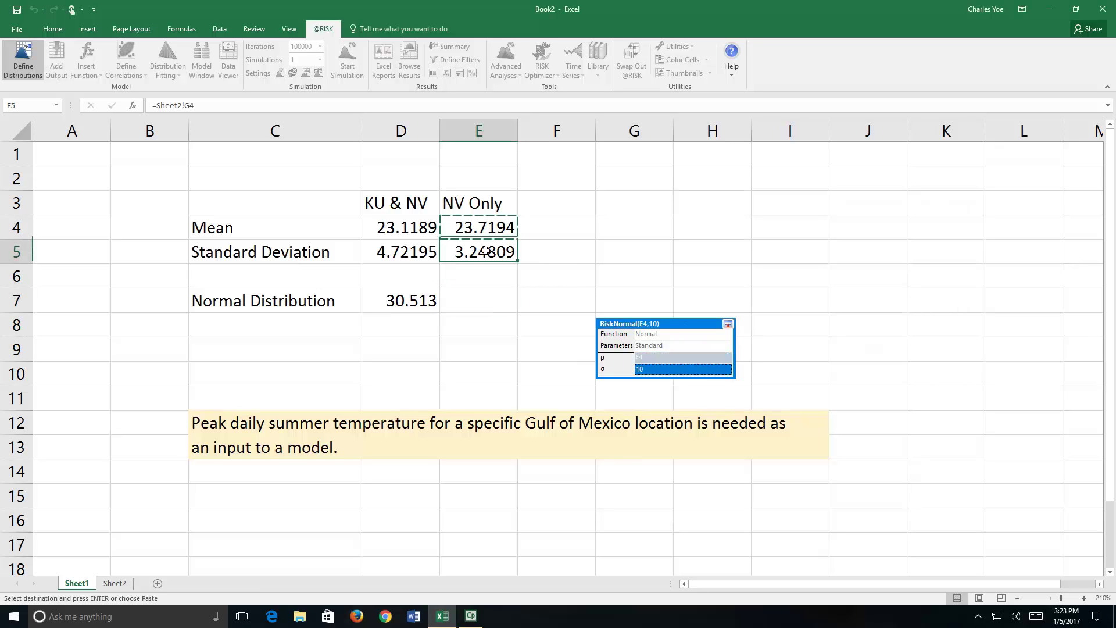
pyautogui.click(729, 323)
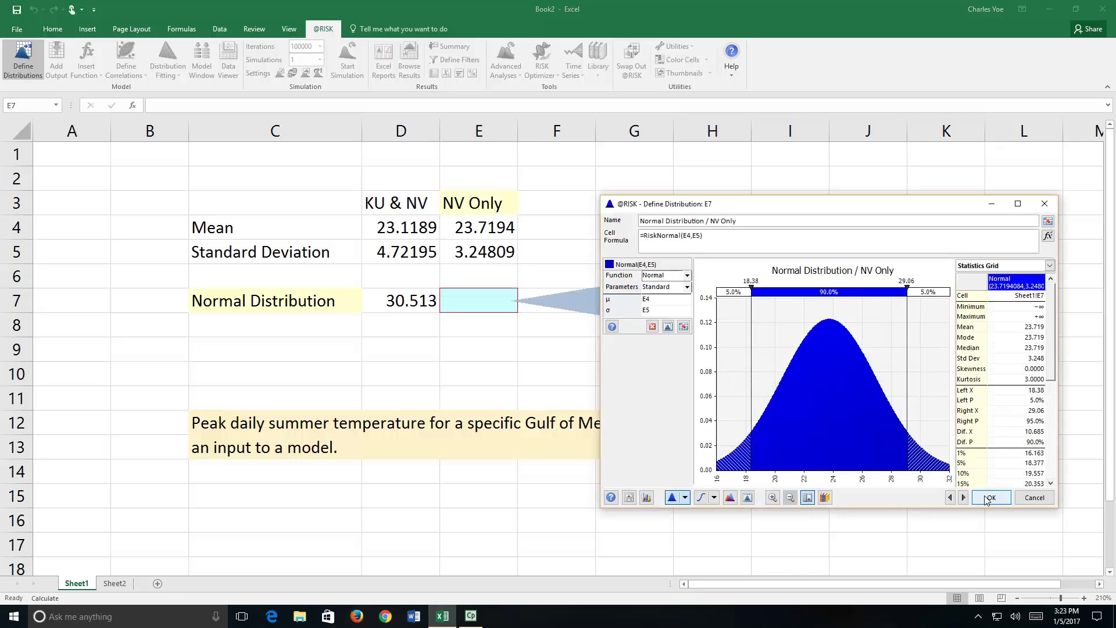
pyautogui.click(988, 498)
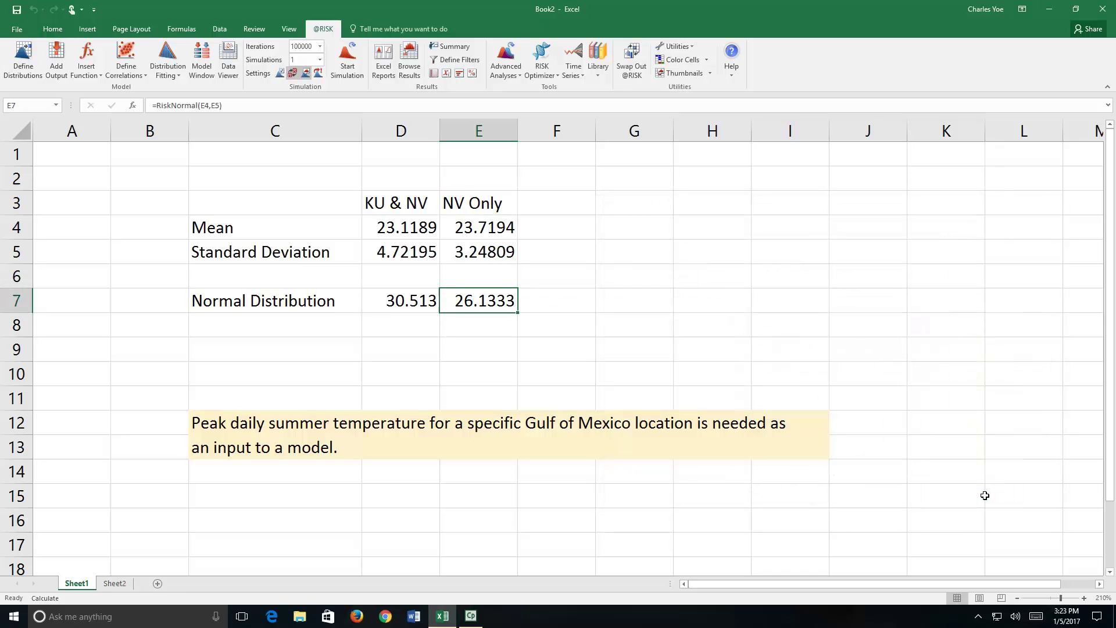
pyautogui.click(57, 57)
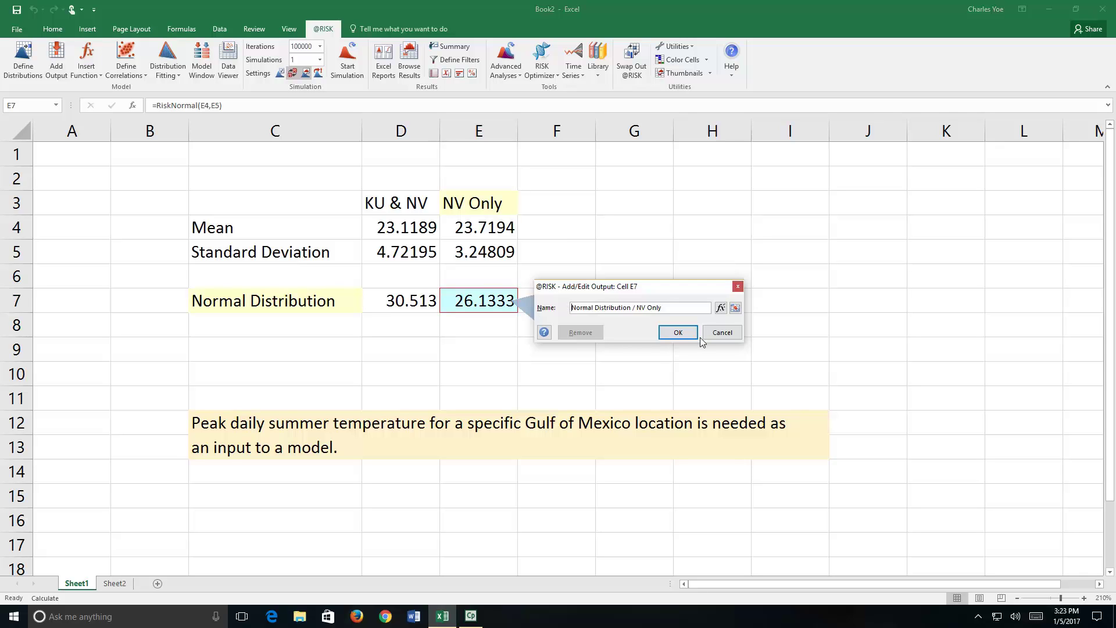
pyautogui.click(678, 333)
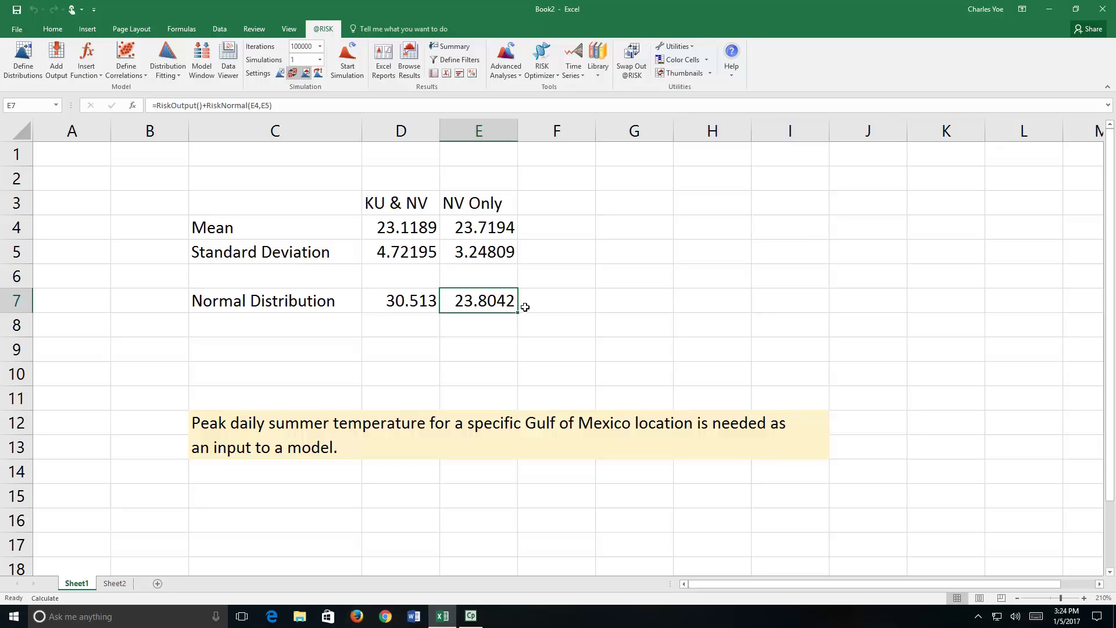
# Recalculate four times with F9 to resample the KU & NV values, then select D7
pyautogui.press('F9')
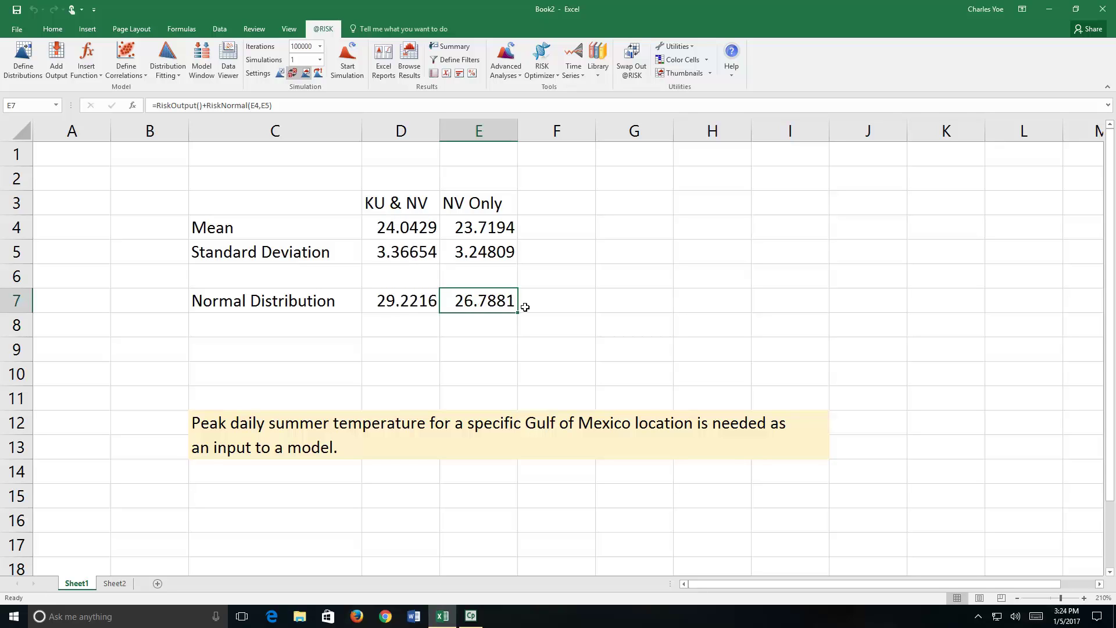
pyautogui.press('F9')
pyautogui.press('F9')
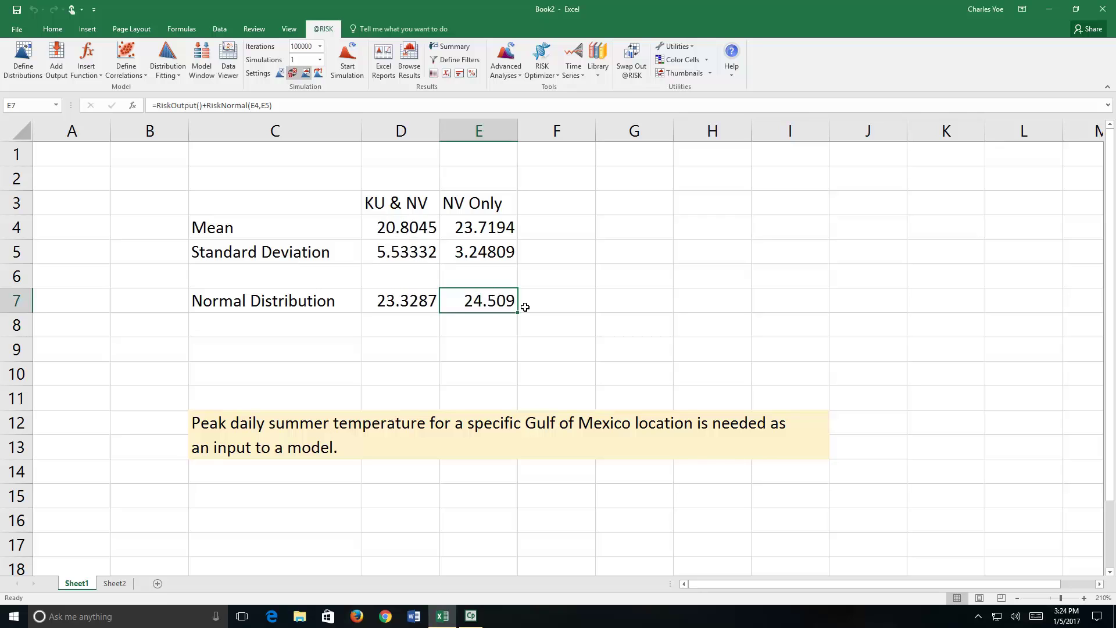
pyautogui.press('F9')
pyautogui.press('F9')
pyautogui.press('F9')
pyautogui.press('F9')
pyautogui.press('F9')
pyautogui.press('F9')
pyautogui.press('F9')
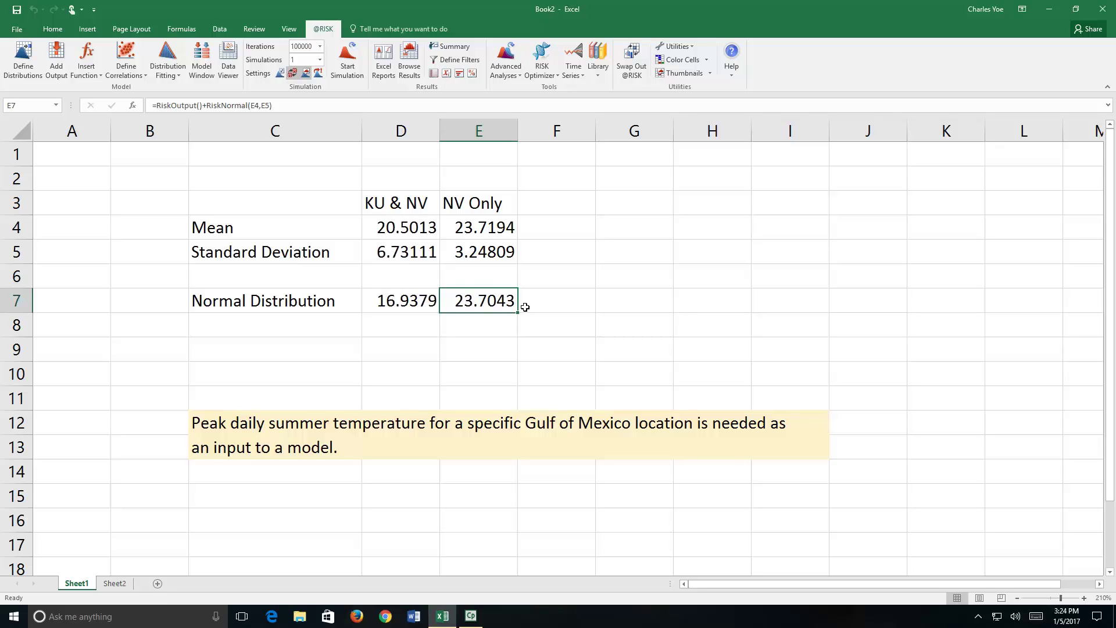
pyautogui.press('F9')
pyautogui.press('F9')
pyautogui.press('F9')
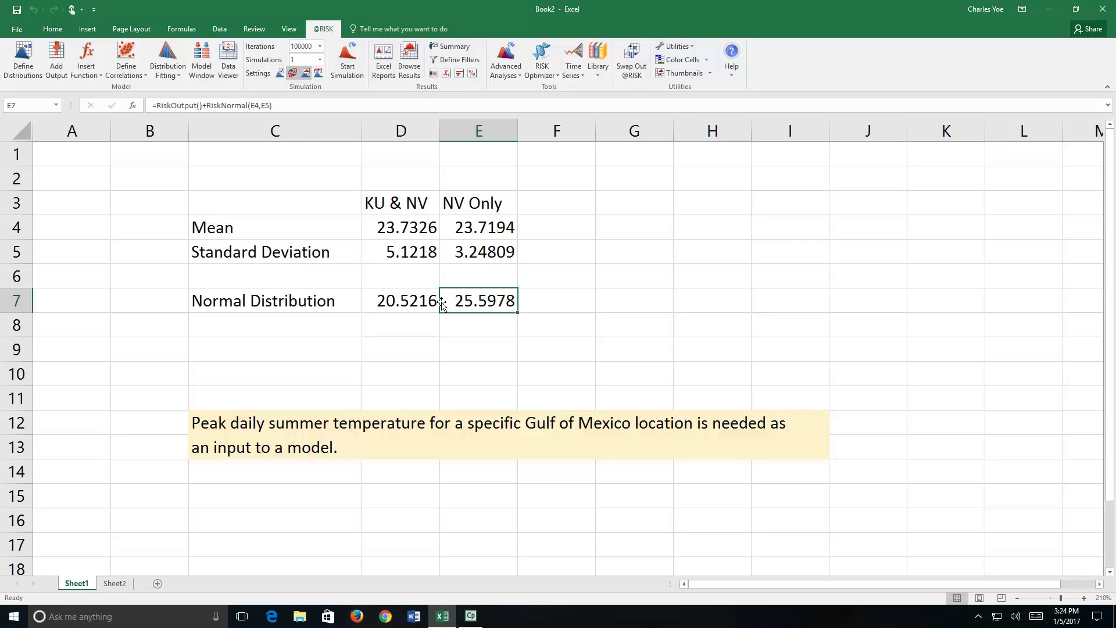
pyautogui.click(406, 303)
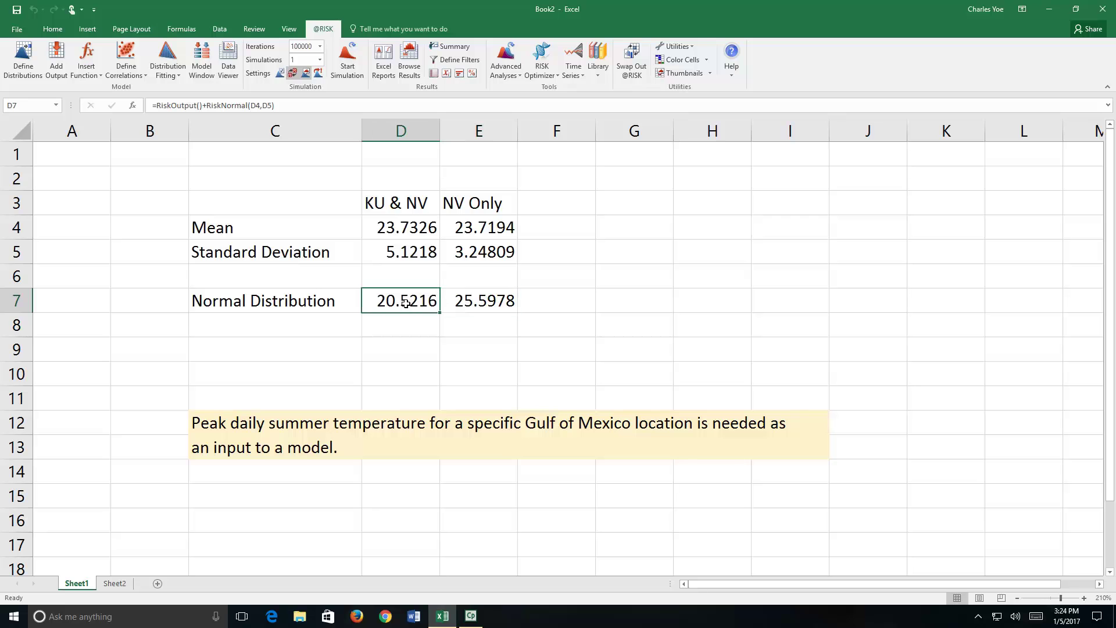
pyautogui.click(348, 54)
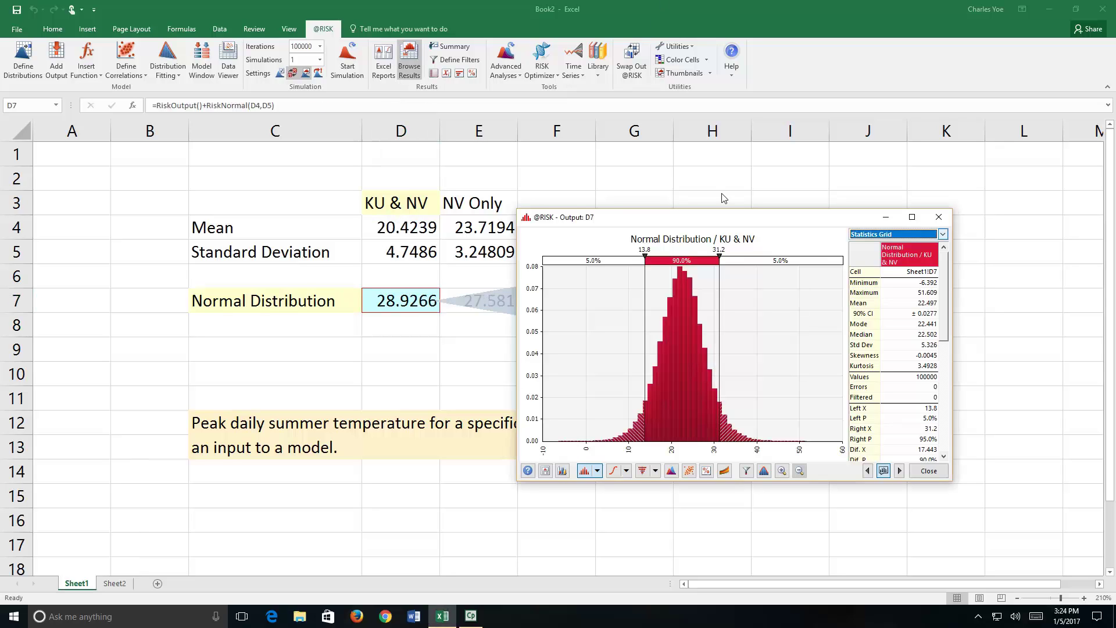
# Move the D7 output graph window up and to the right, clear of column E
pyautogui.moveTo(711, 218); pyautogui.dragTo(754, 198)
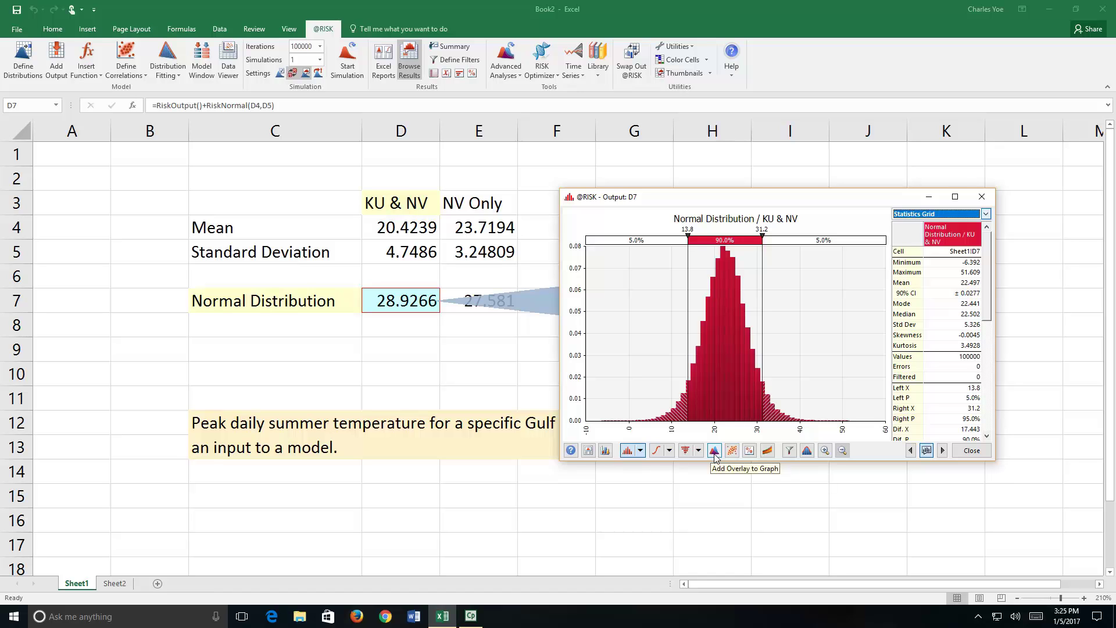
# Overlay E7's NV Only result as a blue histogram on the KU & NV graph
pyautogui.click(714, 451)
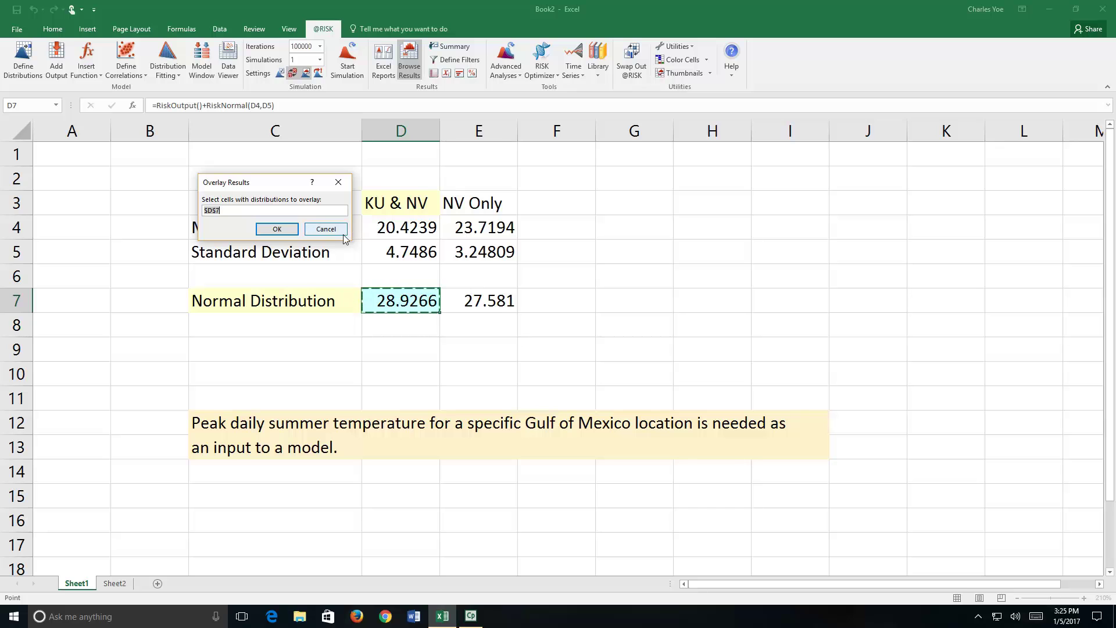
pyautogui.click(482, 301)
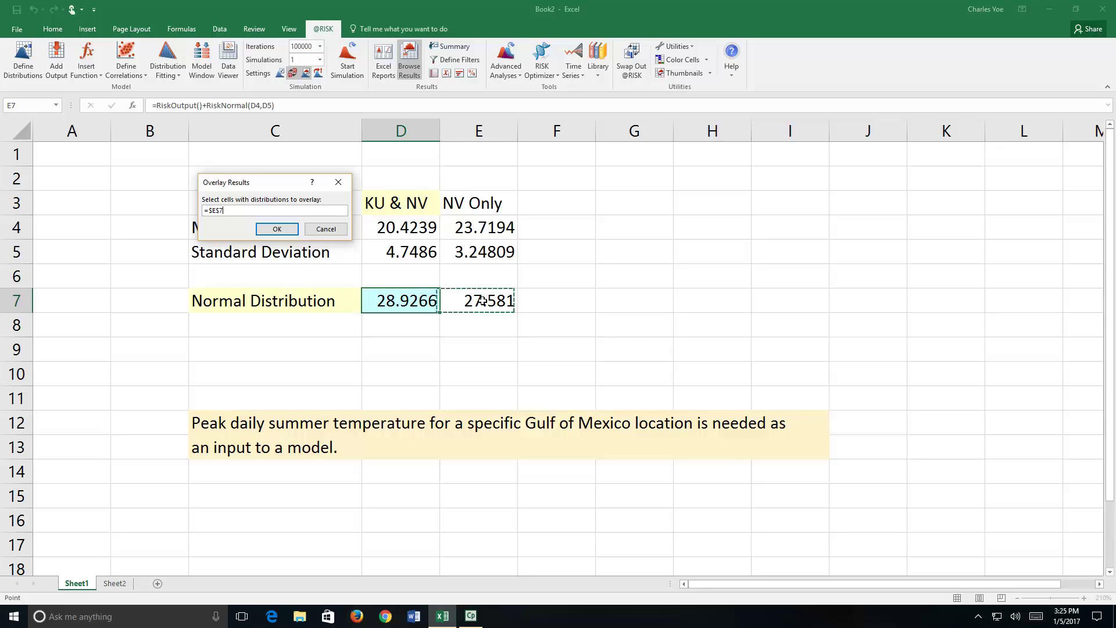
pyautogui.click(276, 230)
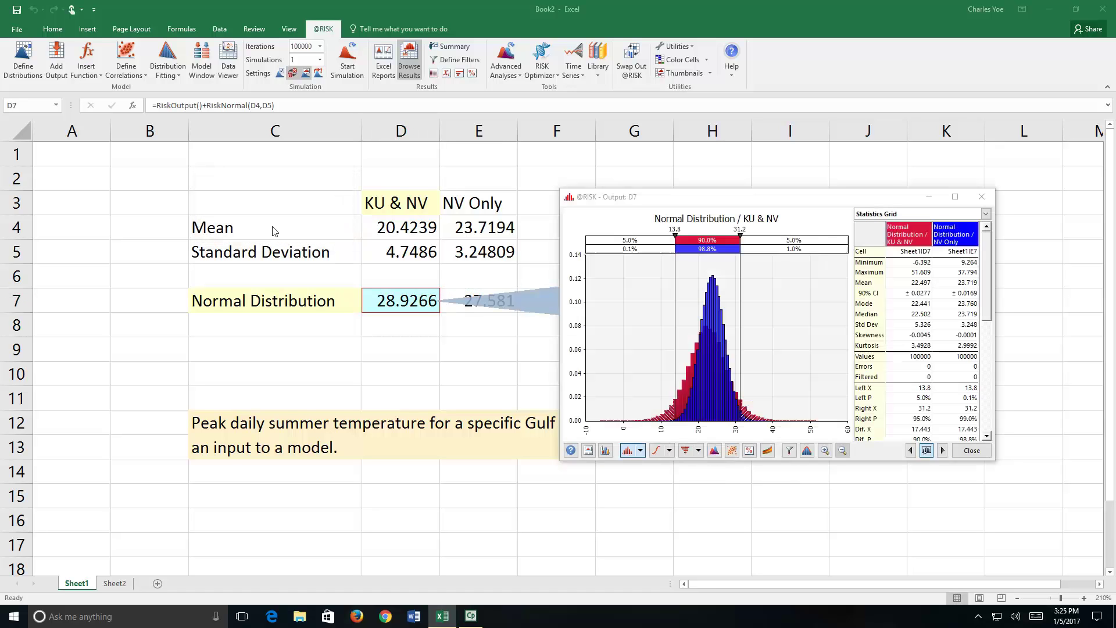
# Maximize the KU & NV versus NV Only overlay graph to fill the screen
pyautogui.click(954, 198)
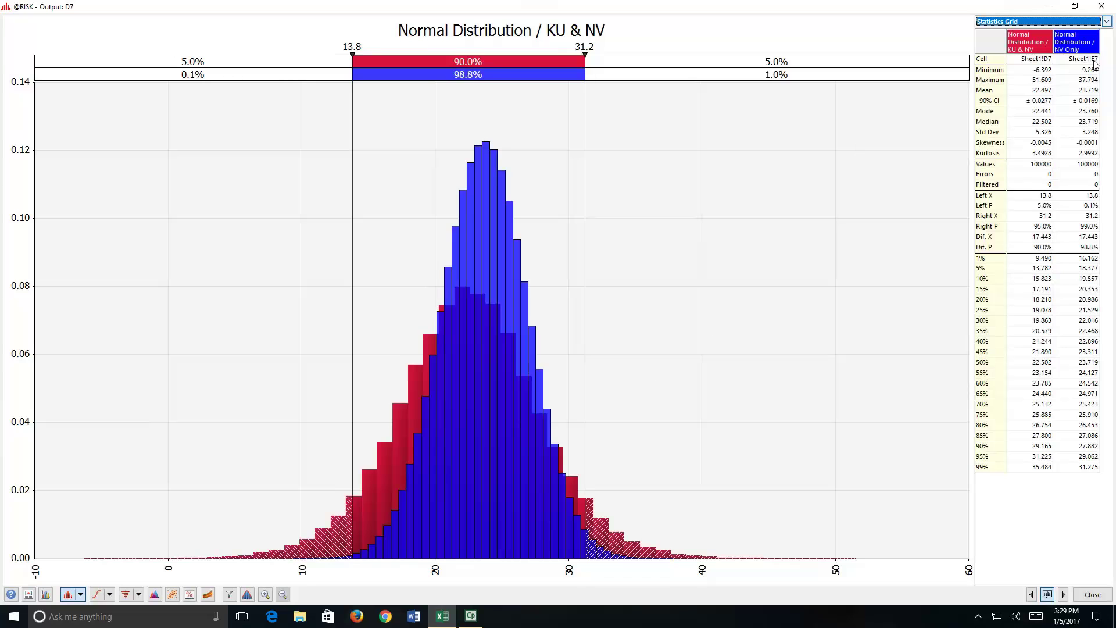
pyautogui.click(1105, 6)
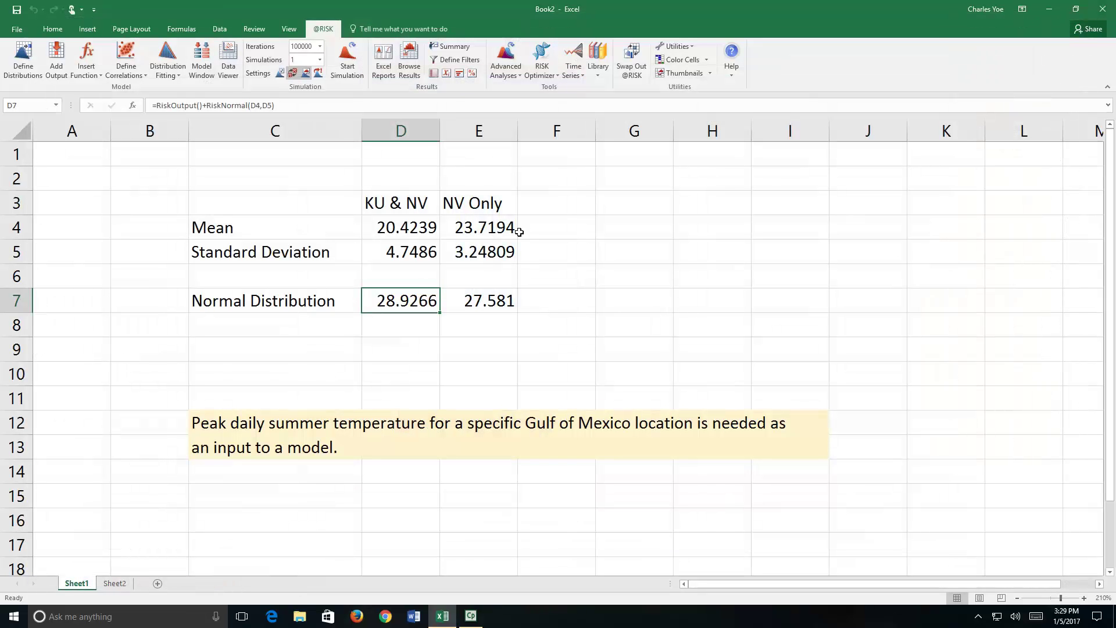
pyautogui.moveTo(404, 228); pyautogui.dragTo(401, 251)
pyautogui.moveTo(265, 231); pyautogui.dragTo(273, 248)
pyautogui.click(472, 227)
pyautogui.moveTo(472, 228); pyautogui.dragTo(474, 248)
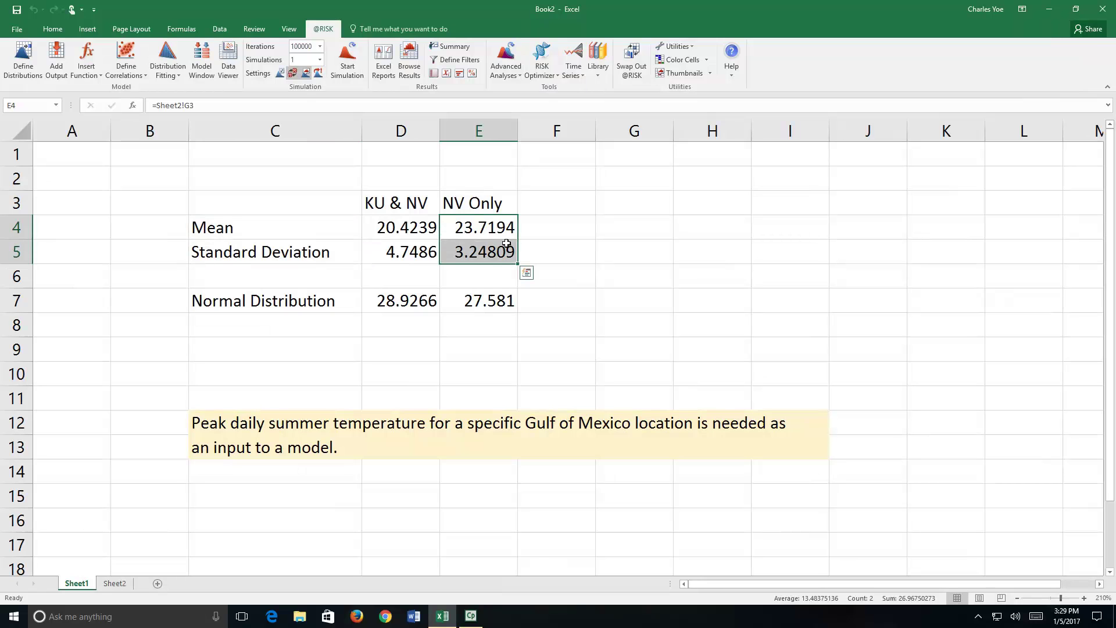
pyautogui.moveTo(495, 227); pyautogui.dragTo(498, 243)
# Select E7's RiskNormal formula and recalculate three times, leaving D7 at 25.7321 and E7 at 22.3707
pyautogui.click(499, 294)
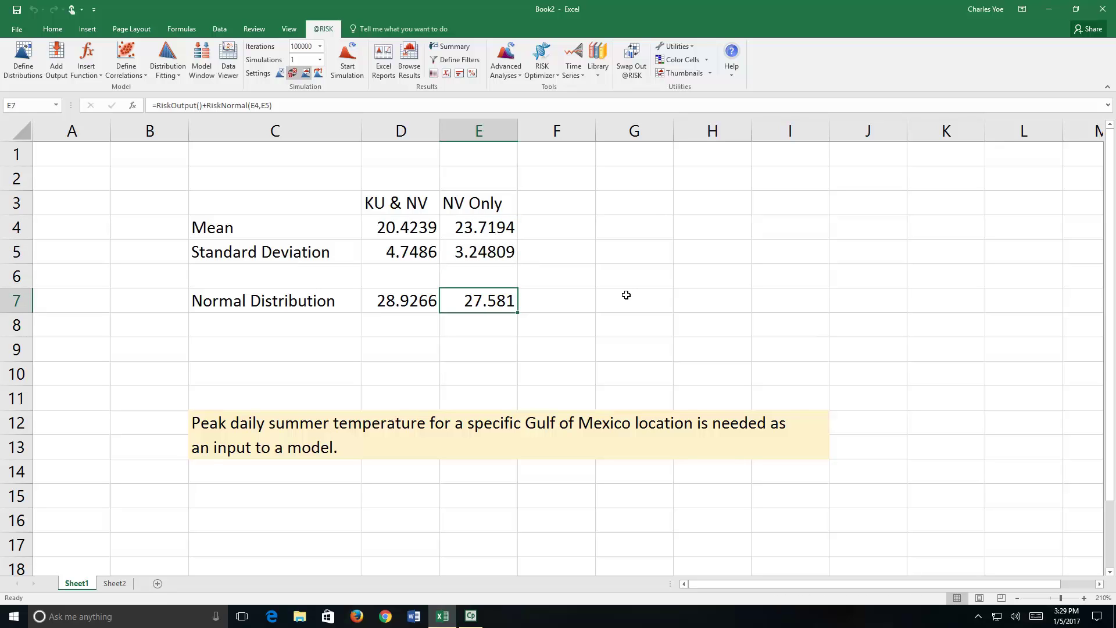
pyautogui.press('F9')
pyautogui.press('F9')
pyautogui.press('F9')
pyautogui.press('F9')
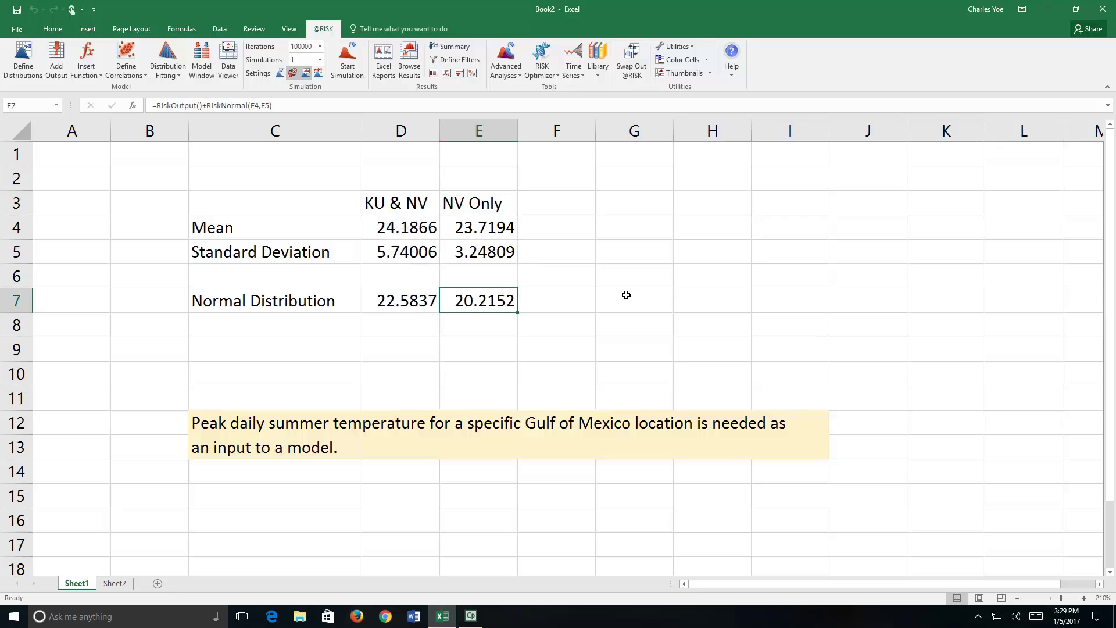
pyautogui.press('F9')
pyautogui.press('F9')
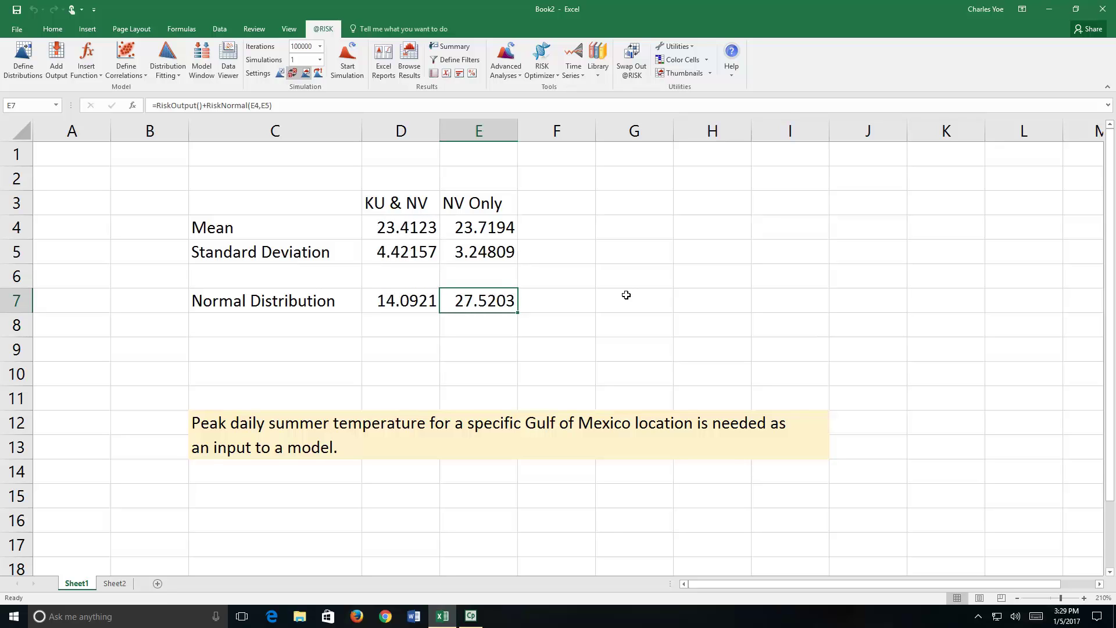
pyautogui.press('F9')
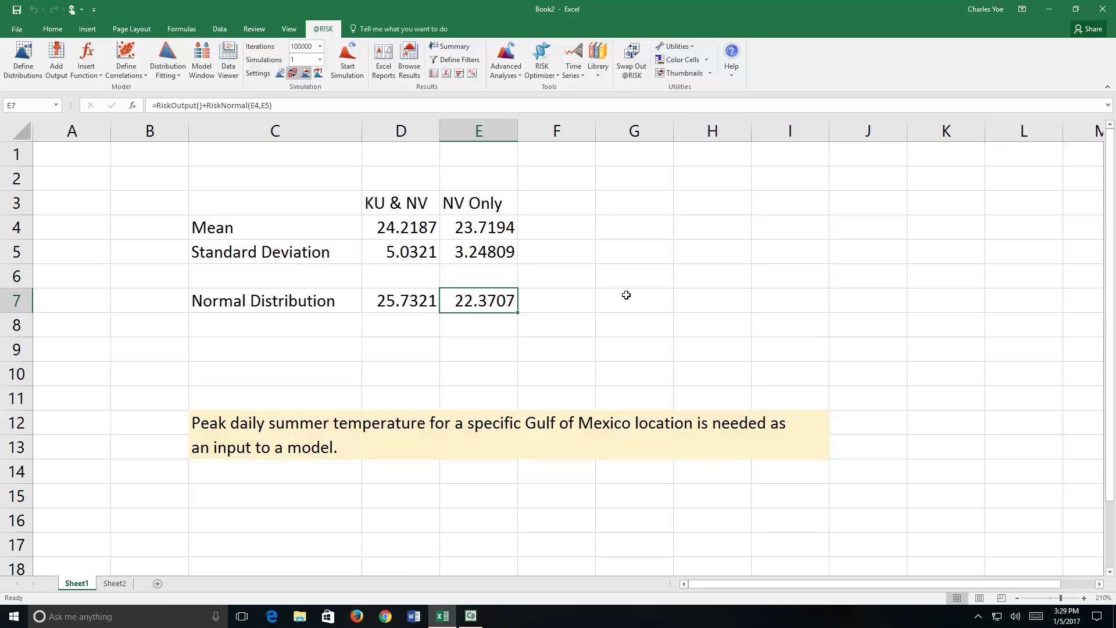